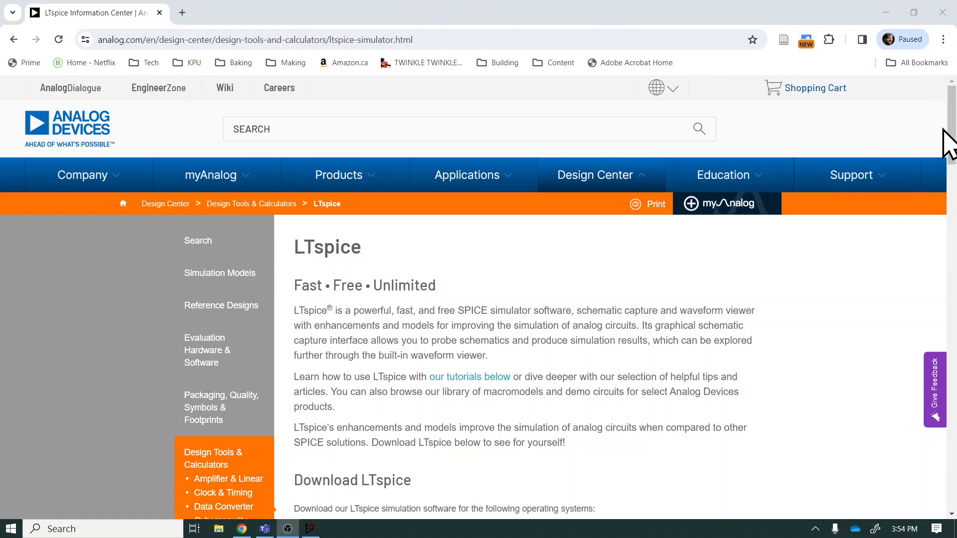
Look over the LTspice download options for Windows and macOS on the Analog Devices page.
{"action": "left_click_drag", "start_coordinate": [951, 139], "coordinate": [947, 213]}
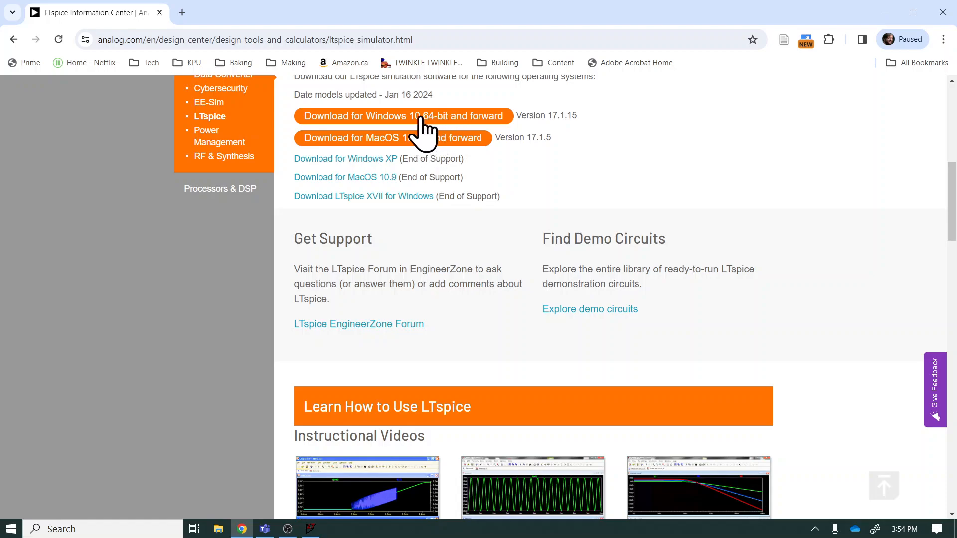
{"action": "left_click_drag", "start_coordinate": [384, 92], "coordinate": [449, 107]}
{"action": "left_click", "coordinate": [637, 154]}
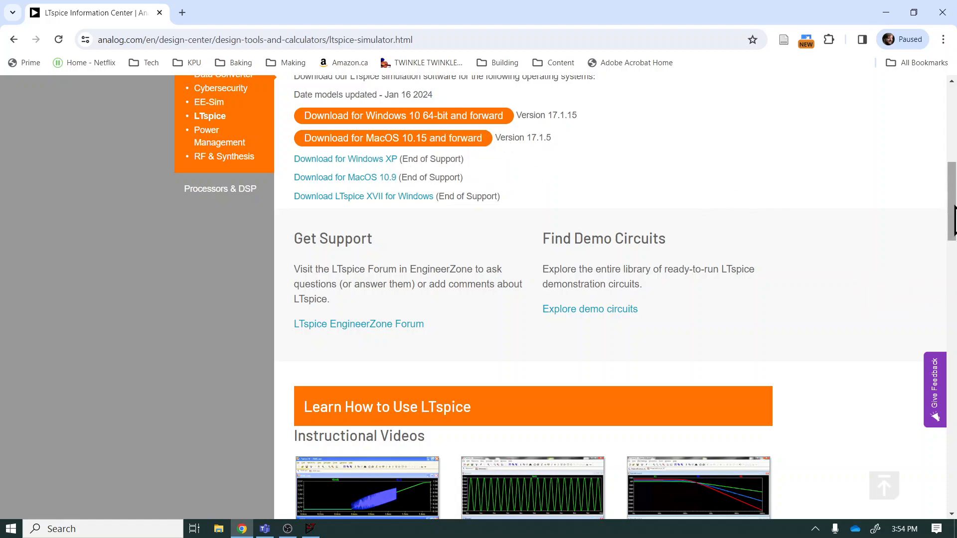
{"action": "left_click_drag", "start_coordinate": [953, 219], "coordinate": [950, 105]}
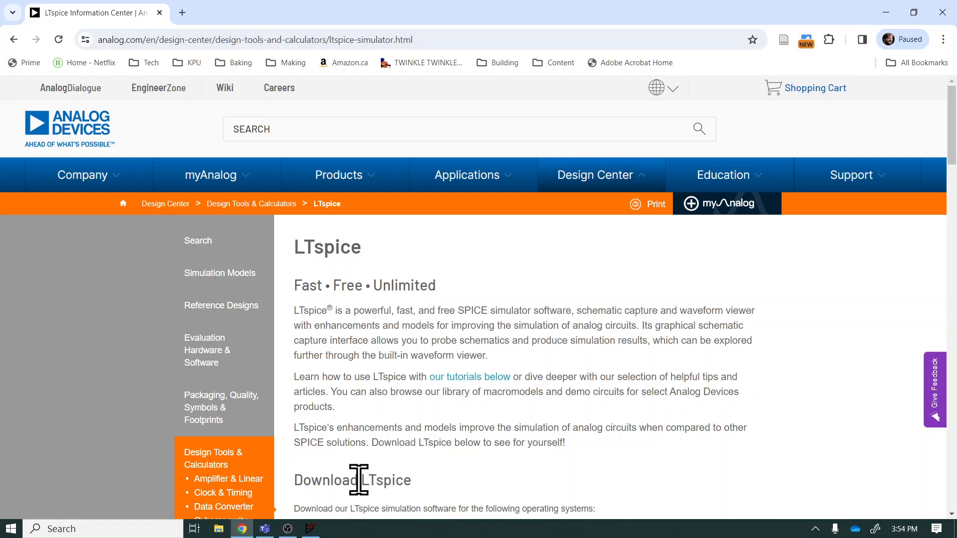
Switch to LTspice and create a new blank schematic.
{"action": "left_click", "coordinate": [311, 530]}
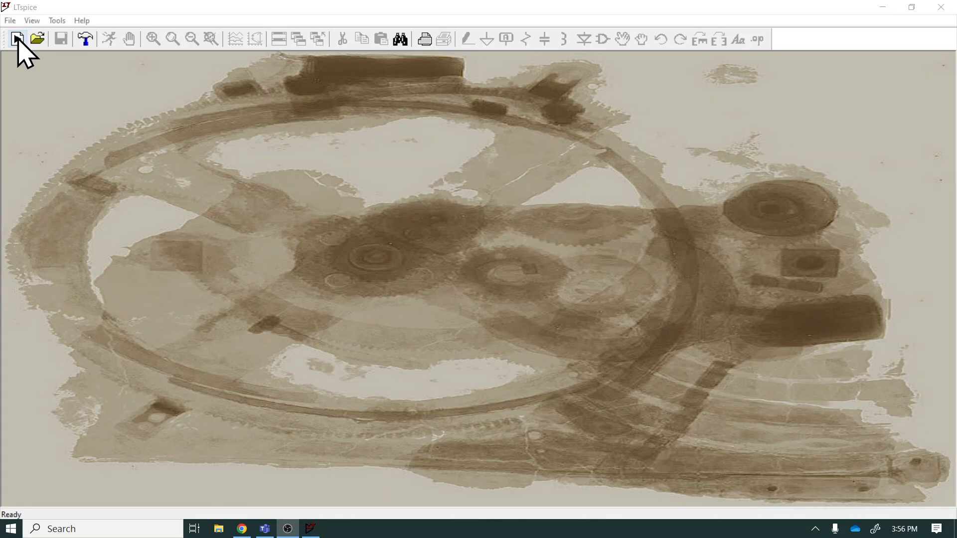
{"action": "left_click", "coordinate": [11, 21]}
{"action": "mouse_move", "coordinate": [32, 20]}
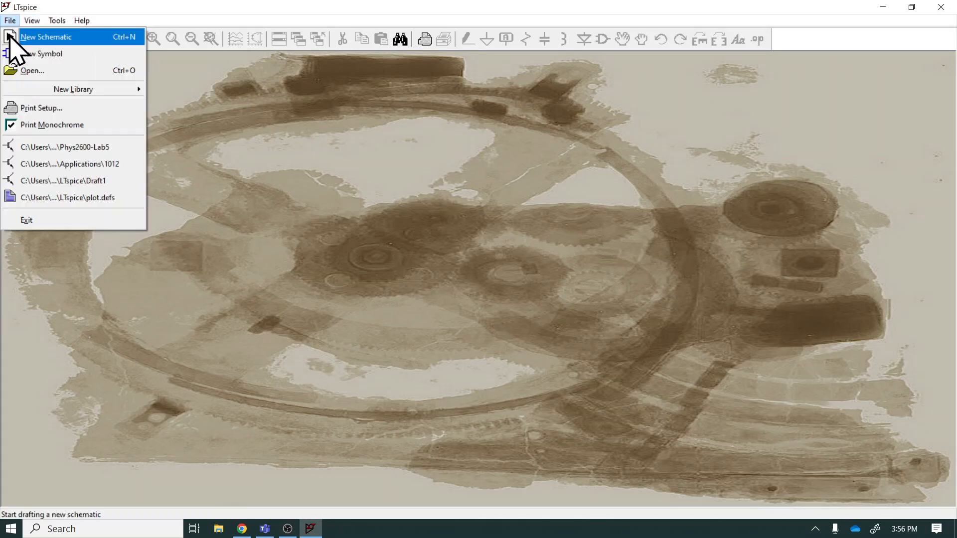
{"action": "left_click", "coordinate": [205, 195]}
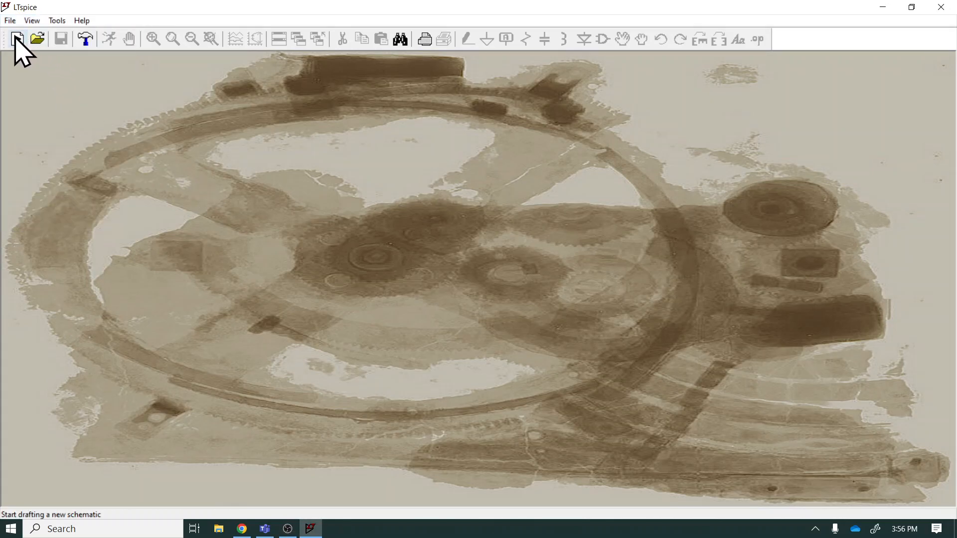
{"action": "left_click", "coordinate": [16, 38]}
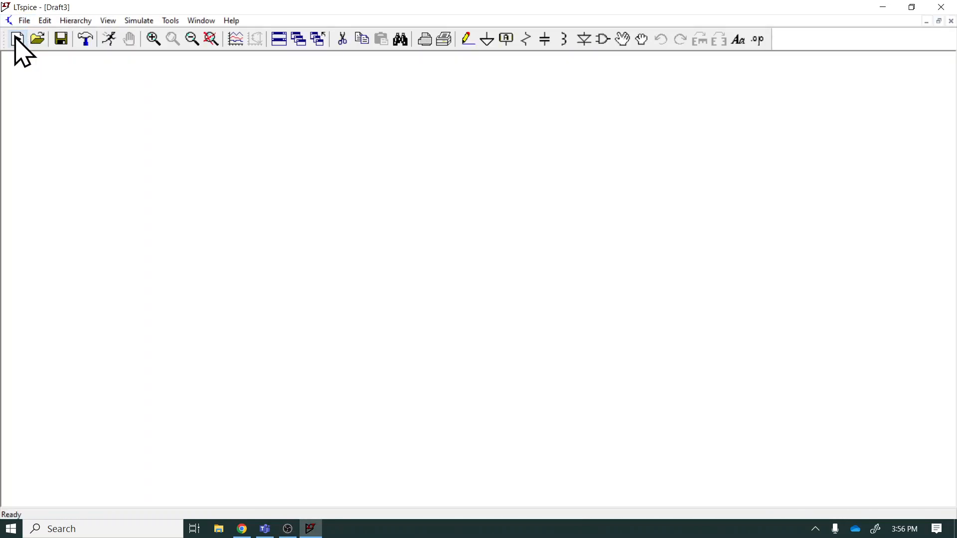
Review the drafting options and the schematic color scheme in the program settings.
{"action": "left_click", "coordinate": [85, 39]}
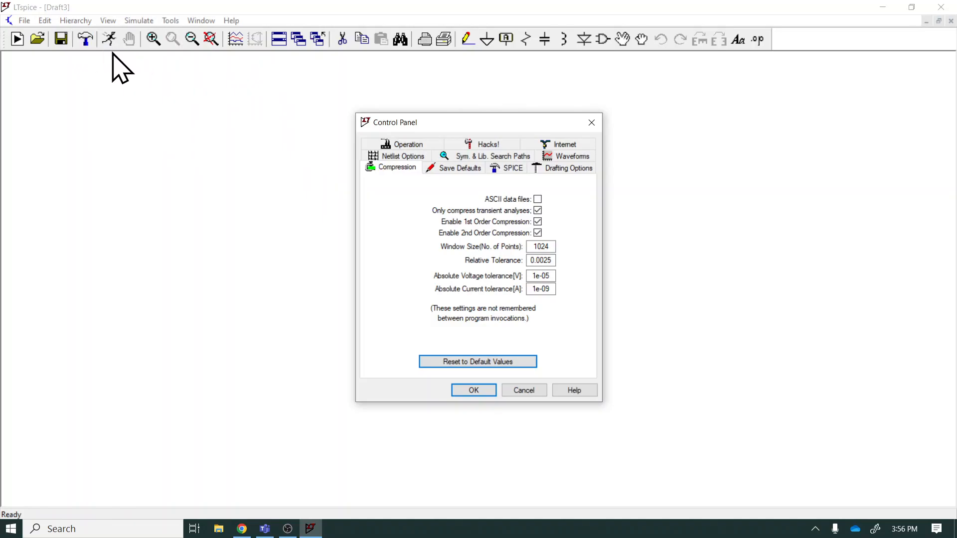
{"action": "left_click", "coordinate": [583, 170]}
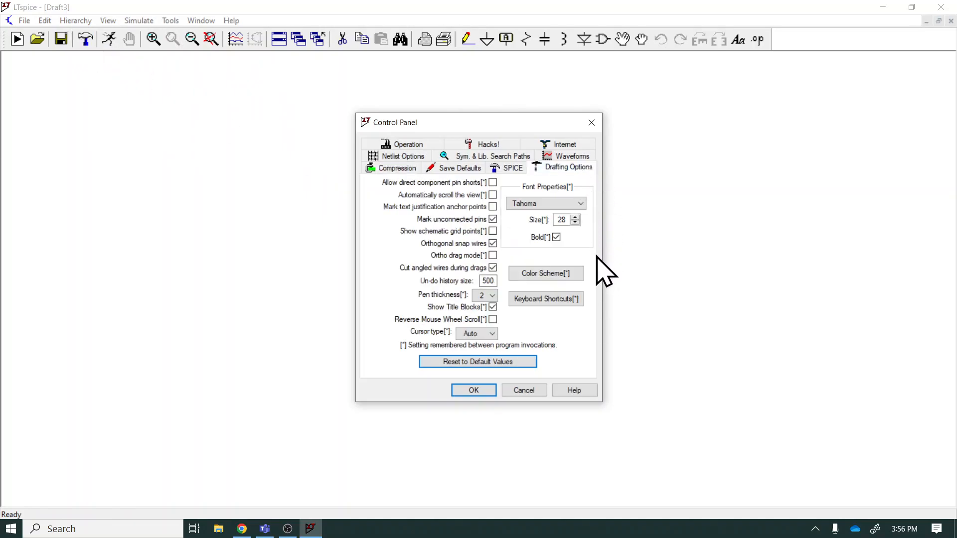
{"action": "left_click", "coordinate": [558, 274]}
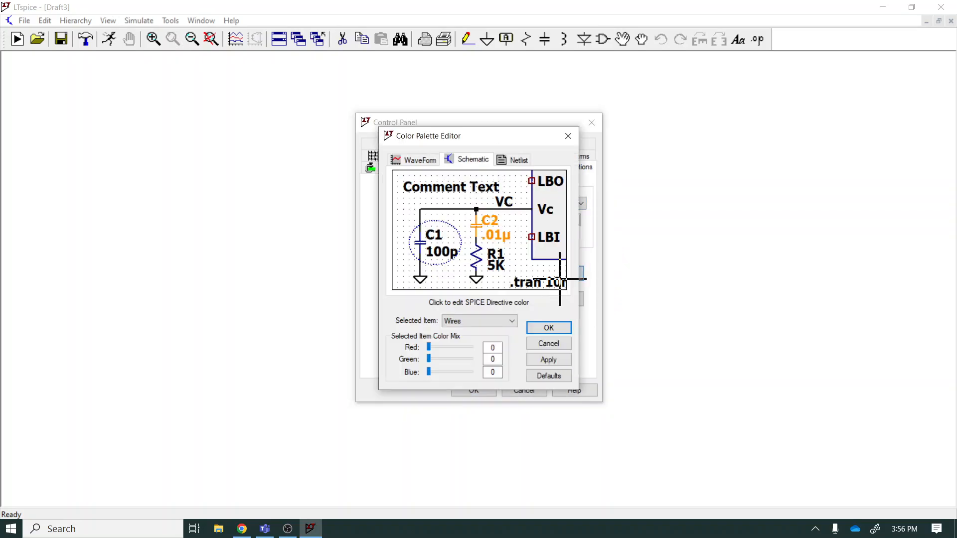
{"action": "left_click", "coordinate": [546, 345]}
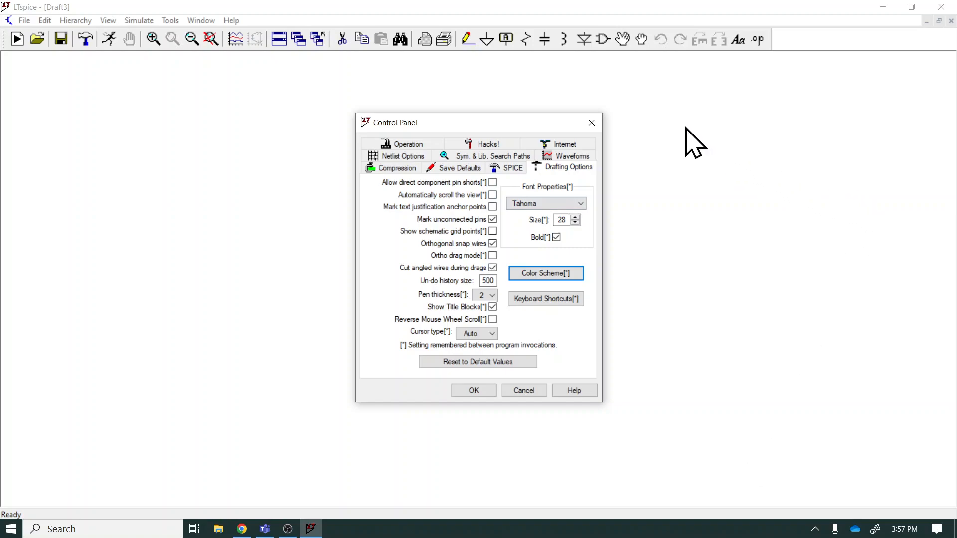
{"action": "left_click", "coordinate": [469, 395]}
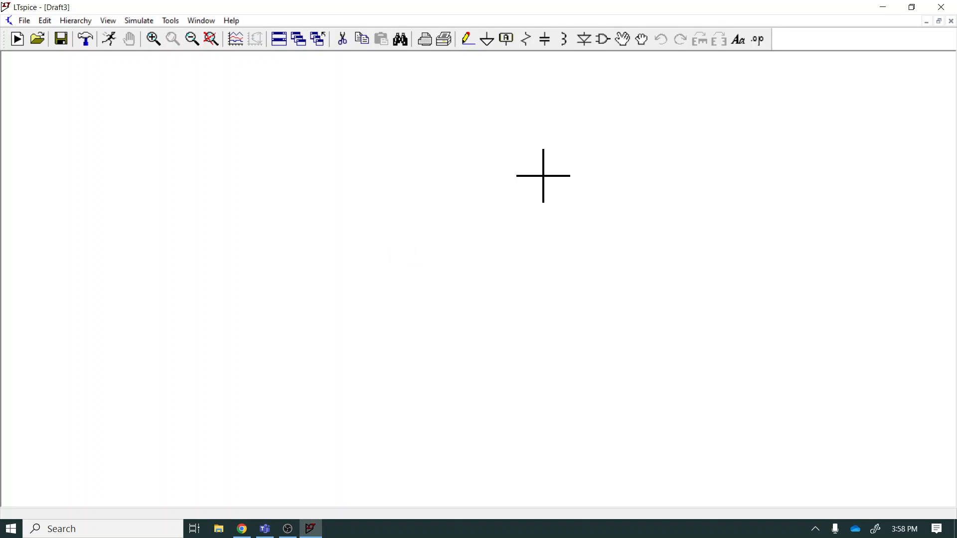
Place a single vertical resistor on the blank schematic and end the placement.
{"action": "left_click", "coordinate": [530, 43]}
{"action": "left_click", "coordinate": [585, 202]}
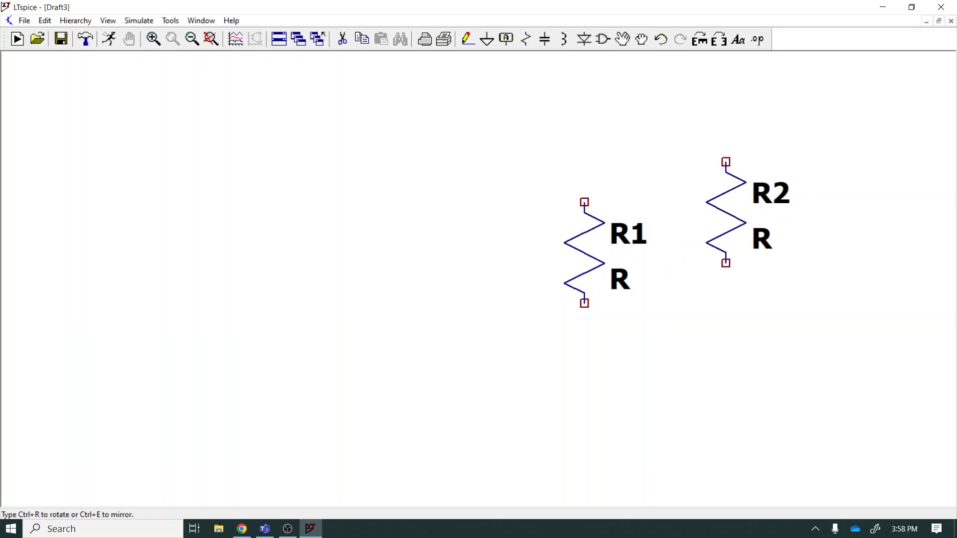
{"action": "key", "text": "Escape"}
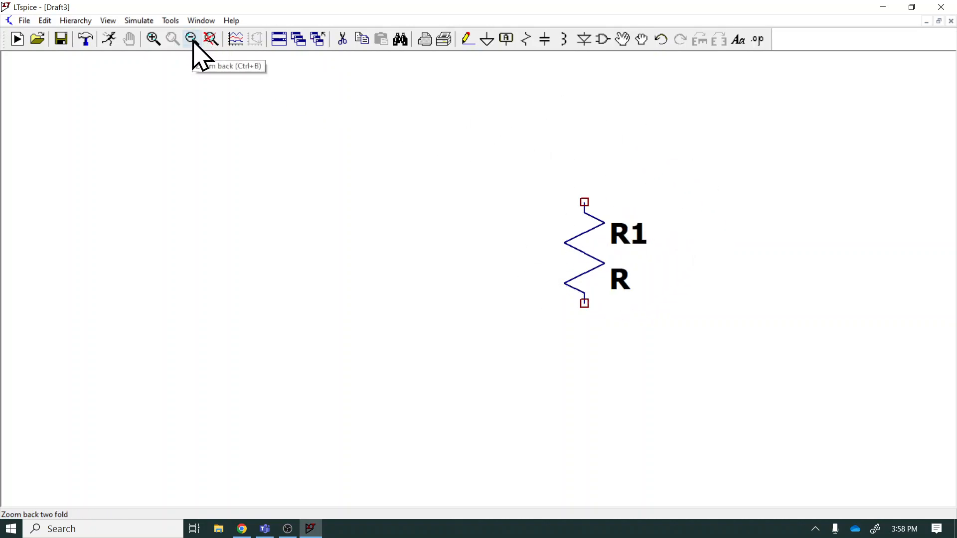
Set the resistance of resistor R1 to 120 ohms.
{"action": "mouse_move", "coordinate": [431, 161]}
{"action": "left_mouse_down"}
{"action": "mouse_move", "coordinate": [317, 164]}
{"action": "mouse_move", "coordinate": [492, 143]}
{"action": "mouse_move", "coordinate": [355, 205]}
{"action": "mouse_move", "coordinate": [440, 235]}
{"action": "mouse_move", "coordinate": [453, 162]}
{"action": "mouse_move", "coordinate": [376, 154]}
{"action": "mouse_move", "coordinate": [421, 203]}
{"action": "mouse_move", "coordinate": [428, 150]}
{"action": "mouse_move", "coordinate": [335, 226]}
{"action": "mouse_move", "coordinate": [423, 170]}
{"action": "left_mouse_up"}
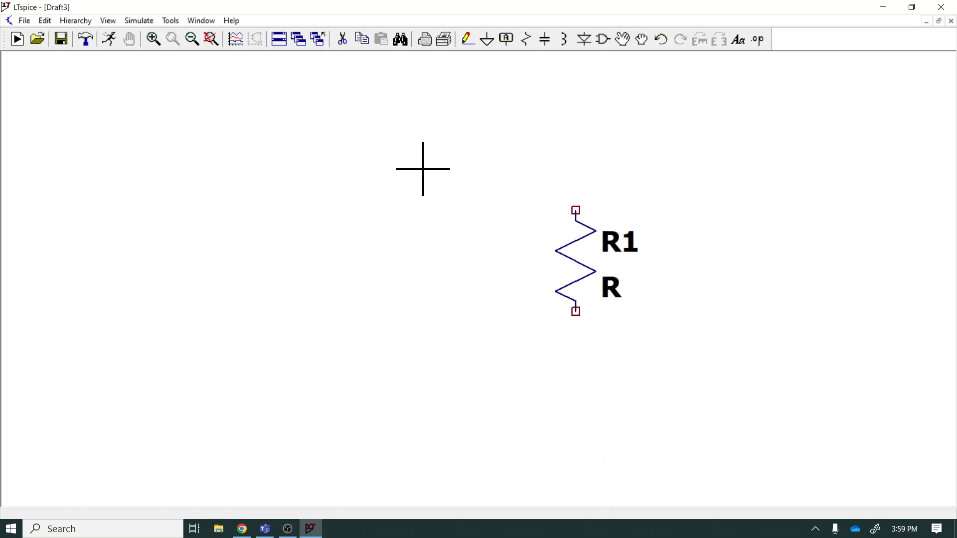
{"action": "left_click_drag", "start_coordinate": [472, 121], "coordinate": [540, 167]}
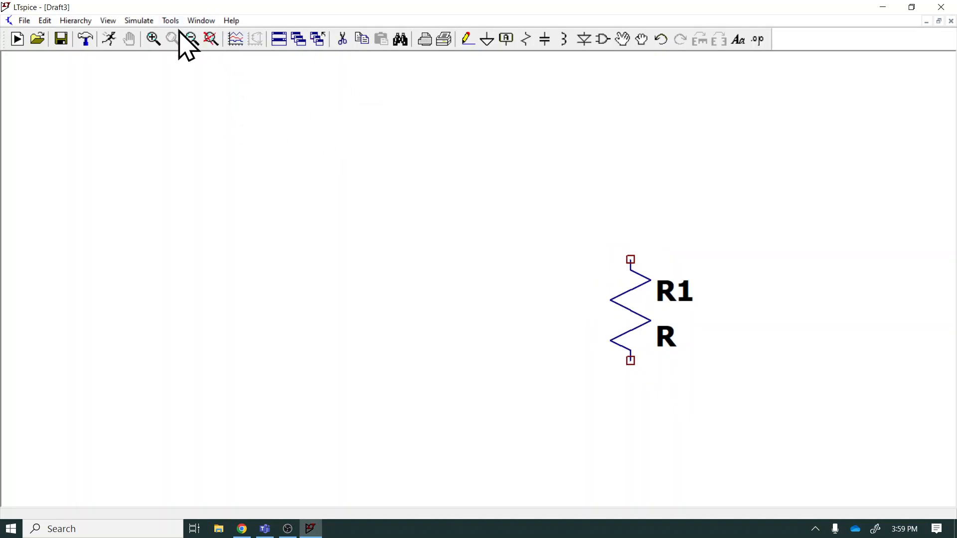
{"action": "left_click", "coordinate": [192, 39]}
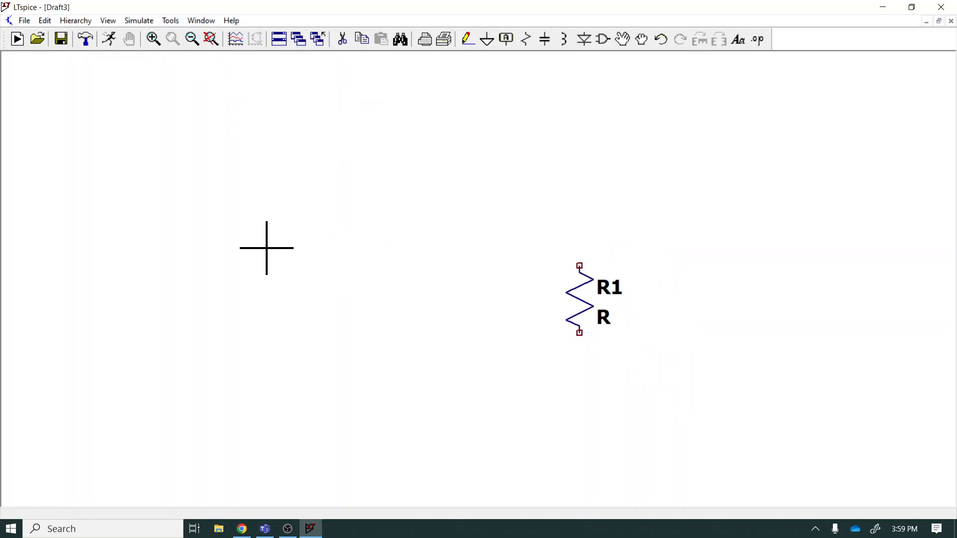
{"action": "left_click_drag", "start_coordinate": [462, 316], "coordinate": [474, 285]}
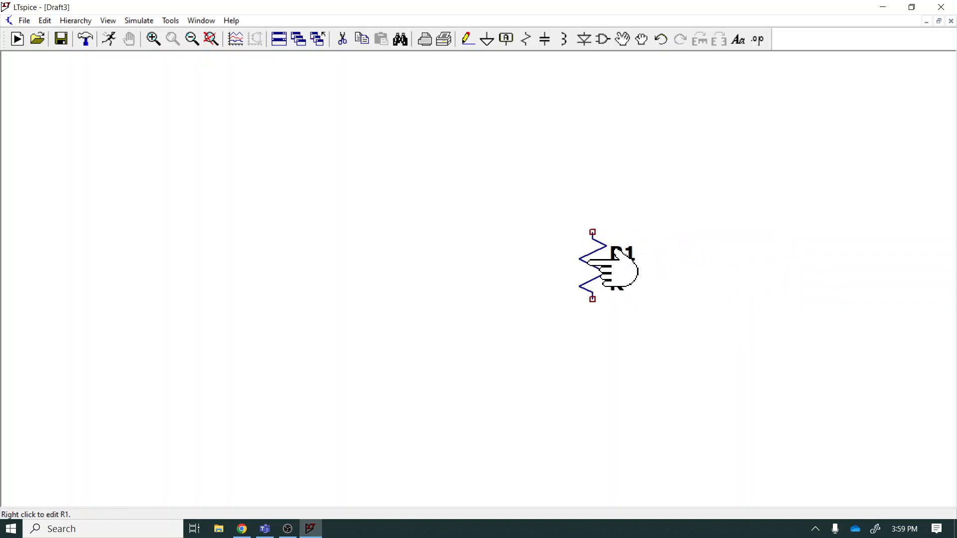
{"action": "right_click", "coordinate": [619, 253]}
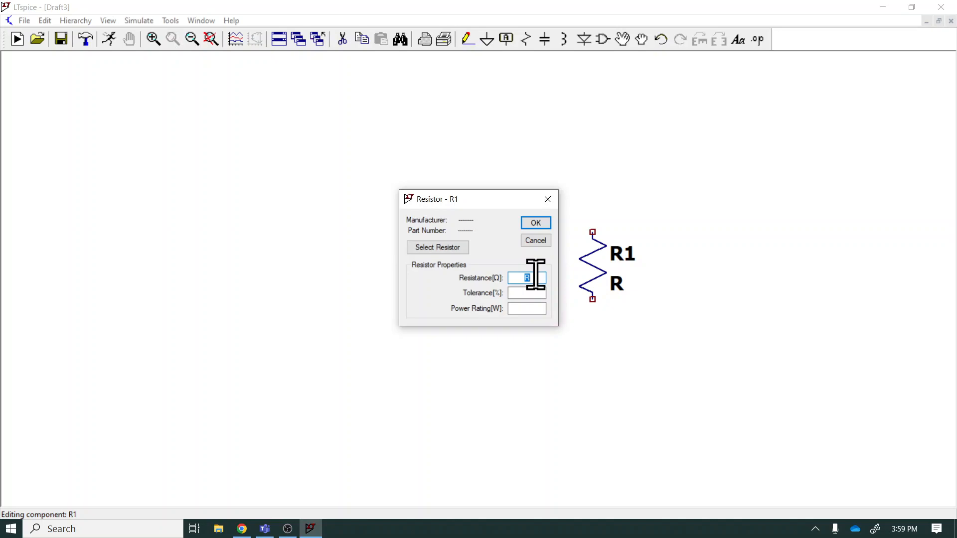
{"action": "type", "text": "120"}
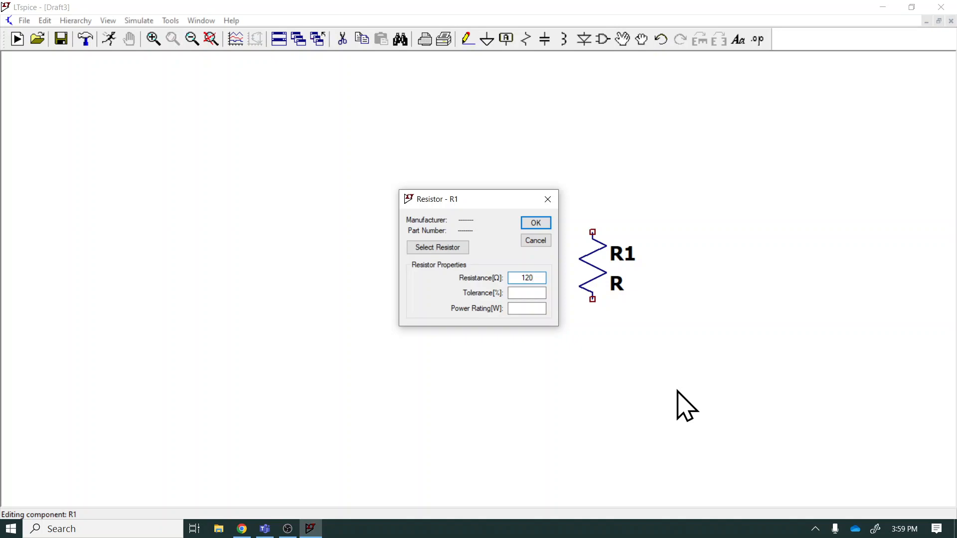
{"action": "type", "text": "kG"}
{"action": "left_click", "coordinate": [541, 223]}
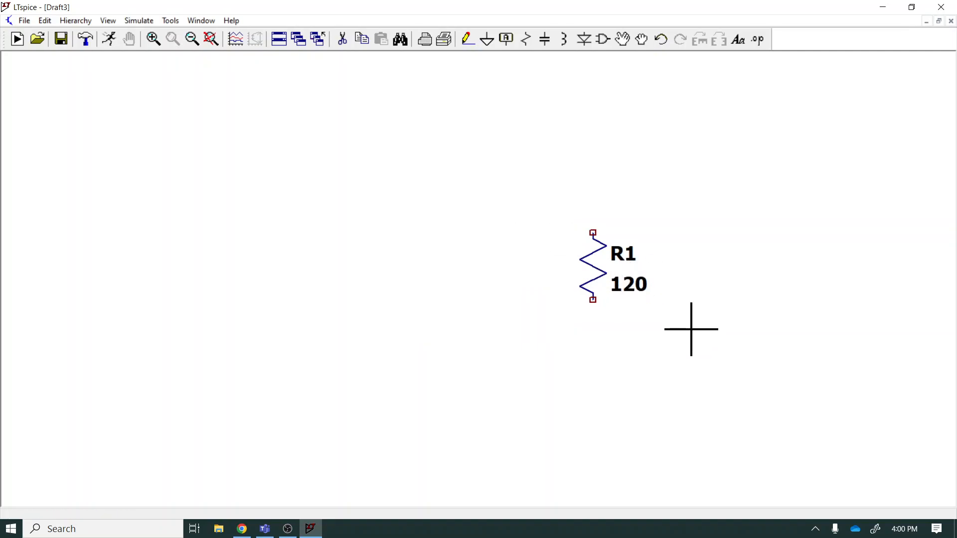
Change the reference designator of R1 to "Resistor".
{"action": "right_click", "coordinate": [623, 251]}
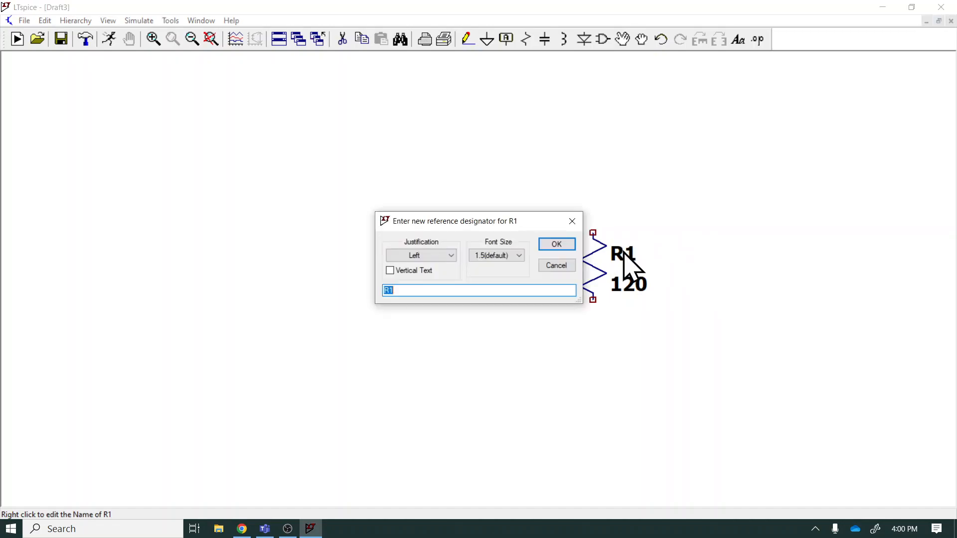
{"action": "type", "text": "R"}
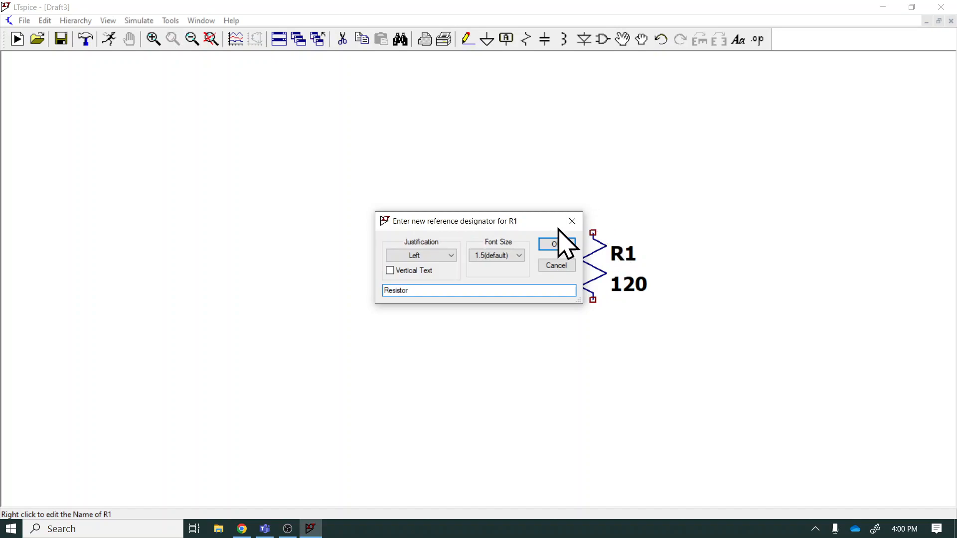
{"action": "left_click", "coordinate": [557, 243]}
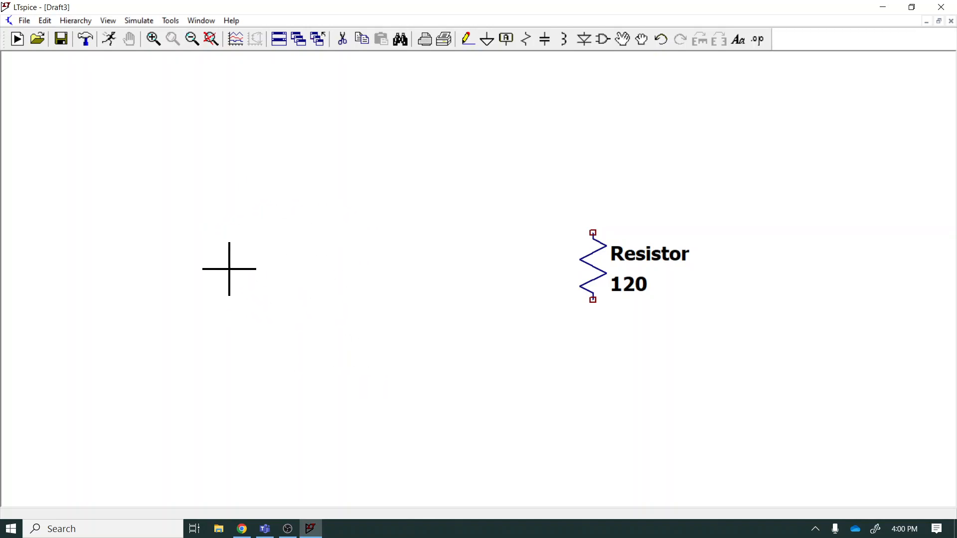
Browse the component symbol library, including the parts in the OpAmps folder.
{"action": "left_click", "coordinate": [605, 40]}
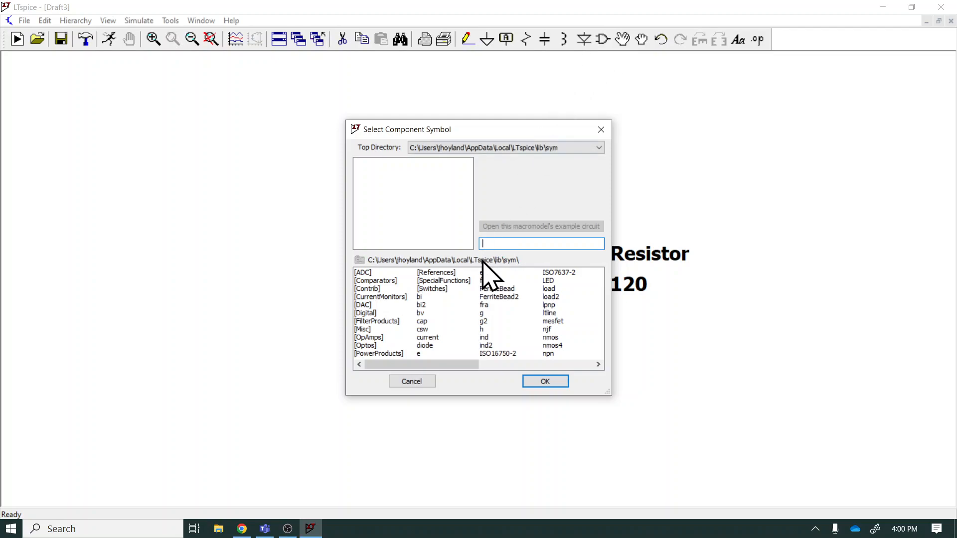
{"action": "left_click_drag", "start_coordinate": [452, 365], "coordinate": [528, 368]}
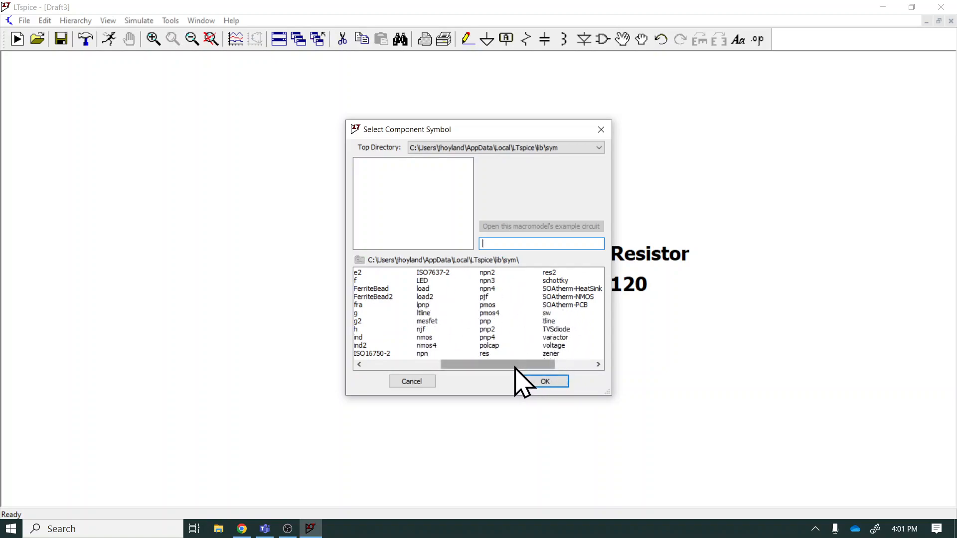
{"action": "left_click_drag", "start_coordinate": [515, 368], "coordinate": [380, 365]}
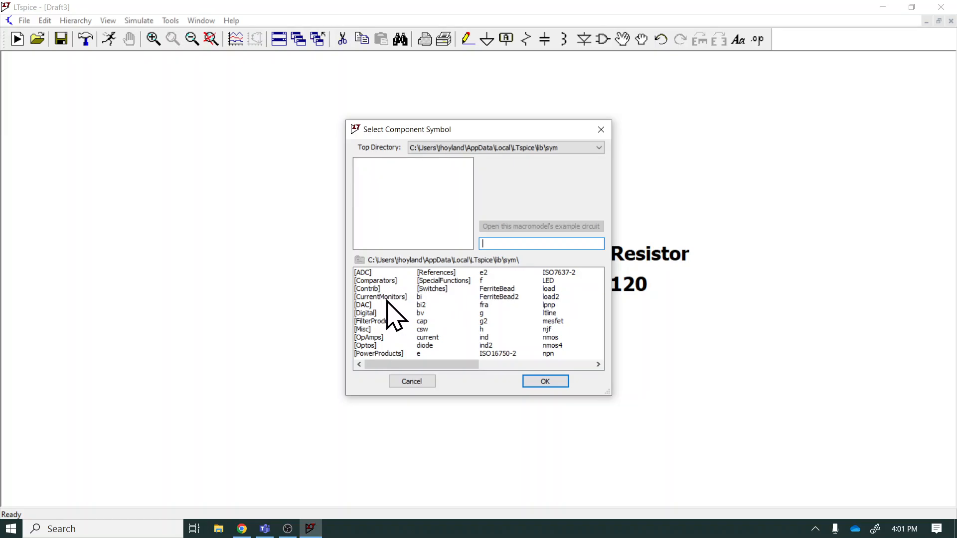
{"action": "double_click", "coordinate": [370, 338]}
{"action": "left_click", "coordinate": [388, 365]}
{"action": "left_click_drag", "start_coordinate": [388, 364], "coordinate": [358, 362]}
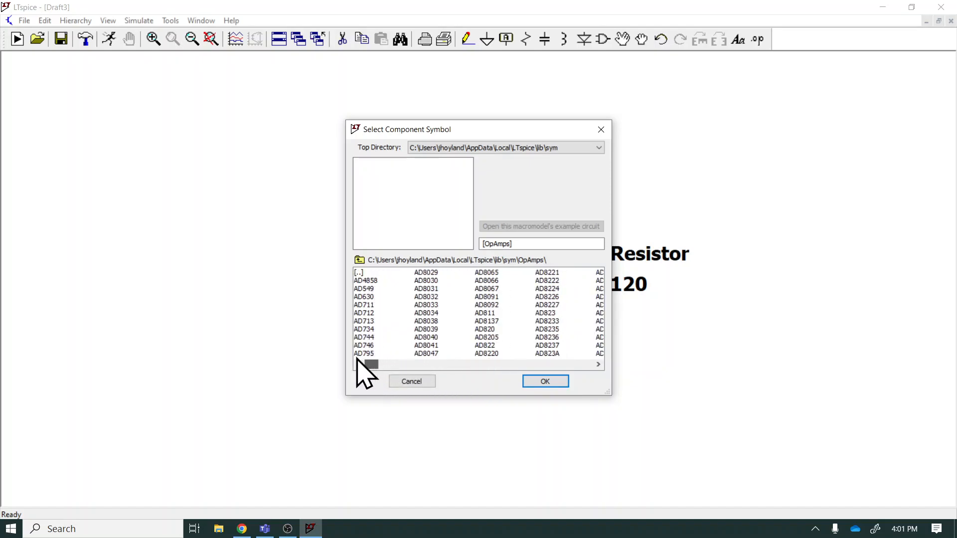
{"action": "left_click", "coordinate": [358, 260]}
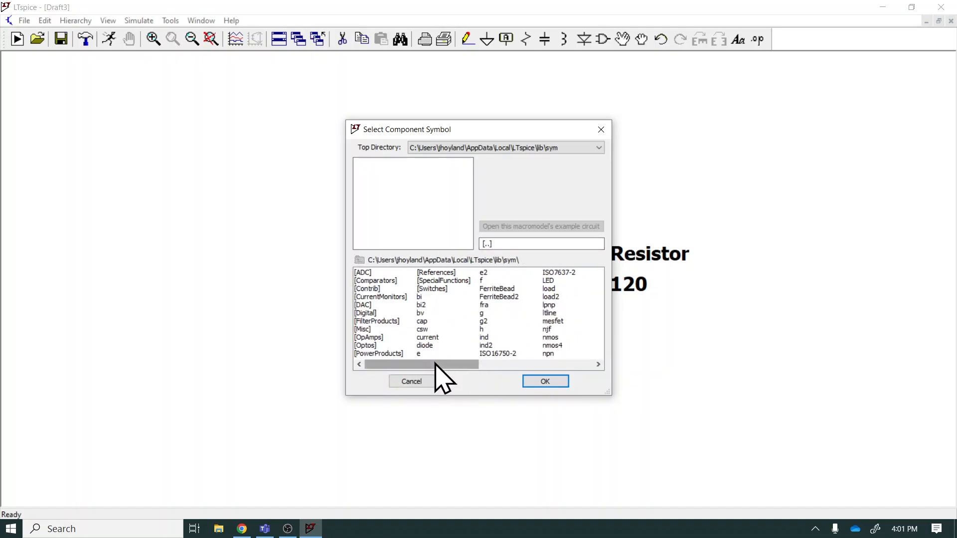
{"action": "left_click_drag", "start_coordinate": [437, 365], "coordinate": [559, 370]}
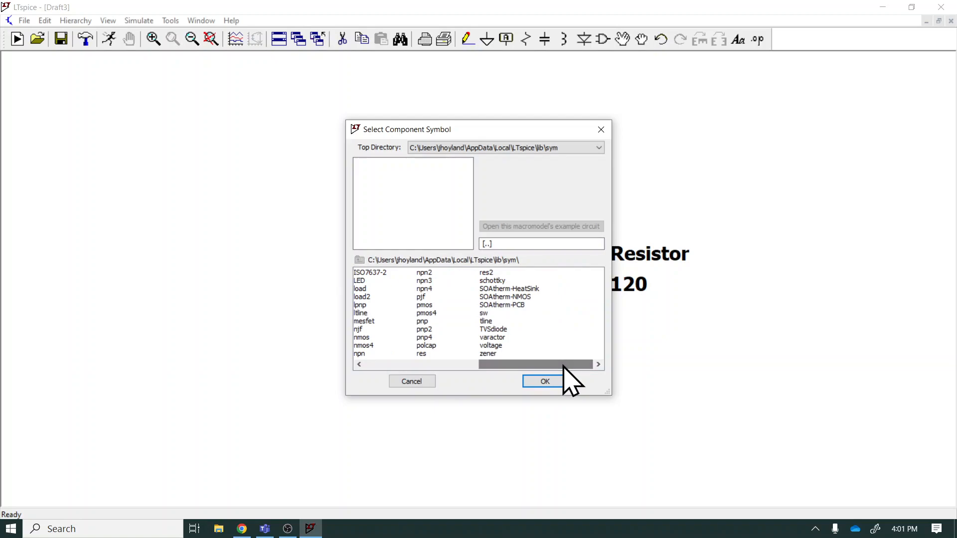
Find the "voltage" symbol by searching for "volt" and place one voltage source to the left of the resistor.
{"action": "left_click", "coordinate": [514, 244]}
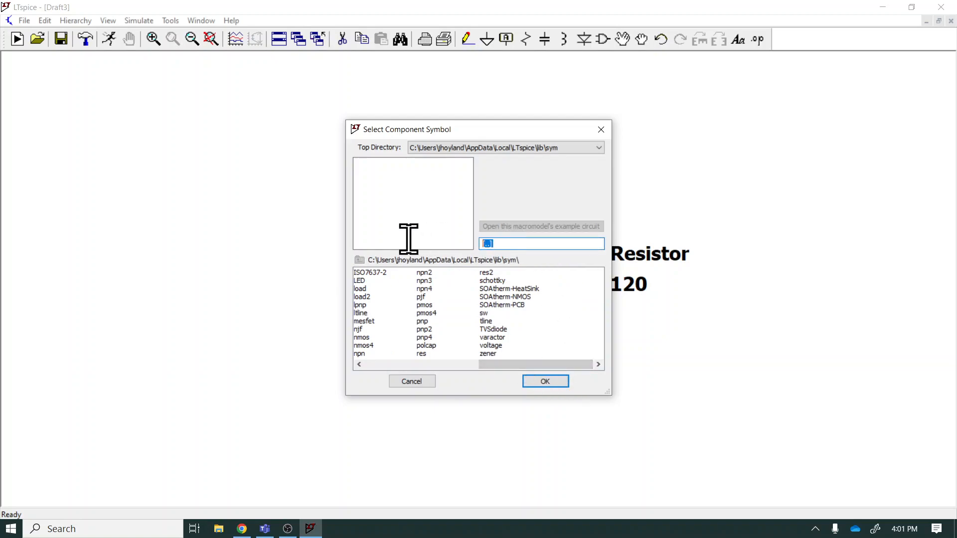
{"action": "type", "text": "volt"}
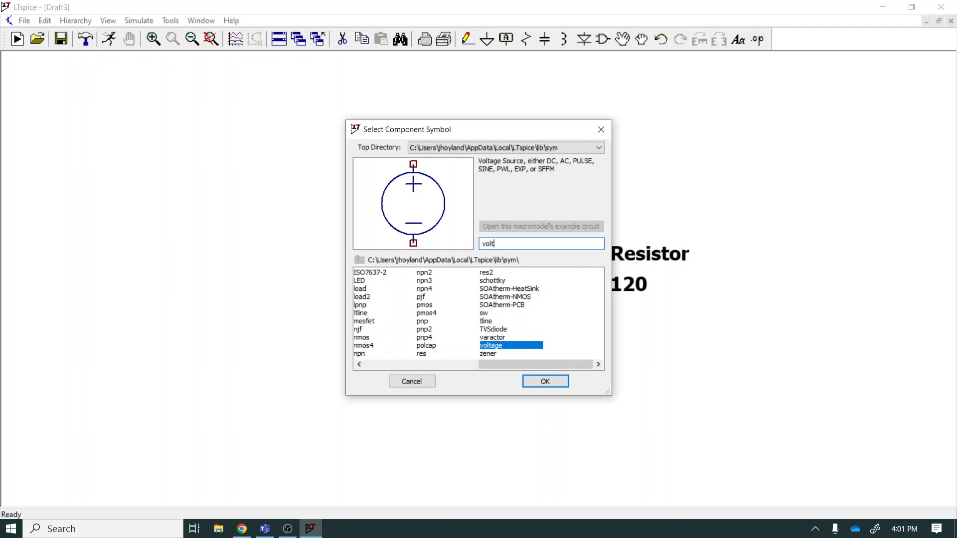
{"action": "left_click", "coordinate": [497, 347]}
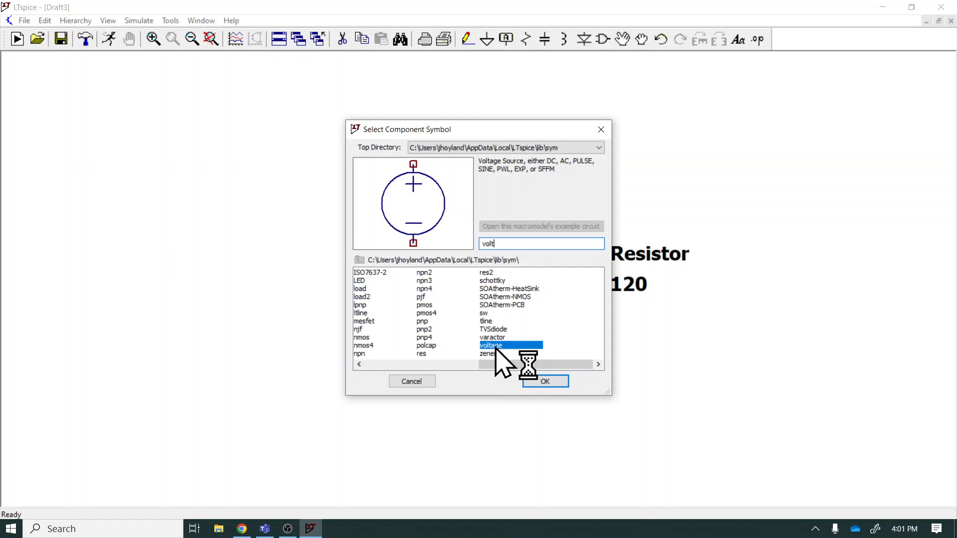
{"action": "left_click", "coordinate": [550, 383]}
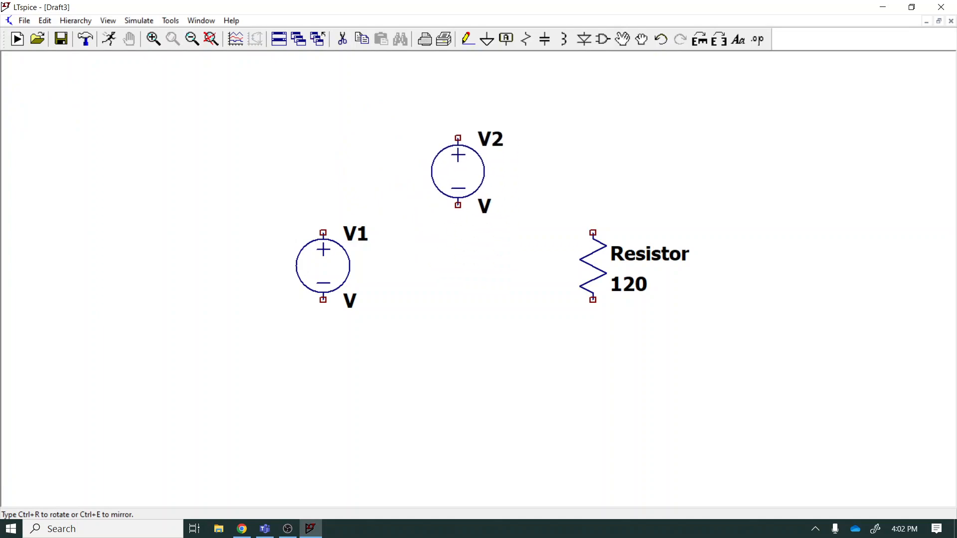
{"action": "key", "text": "F3"}
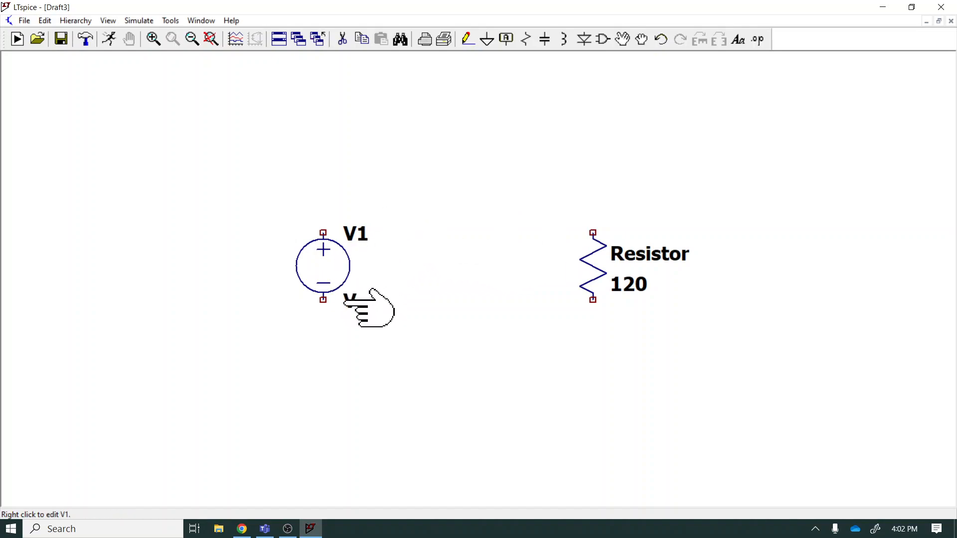
Set the DC value of voltage source V1 to 5 in its advanced source settings.
{"action": "right_click", "coordinate": [330, 279]}
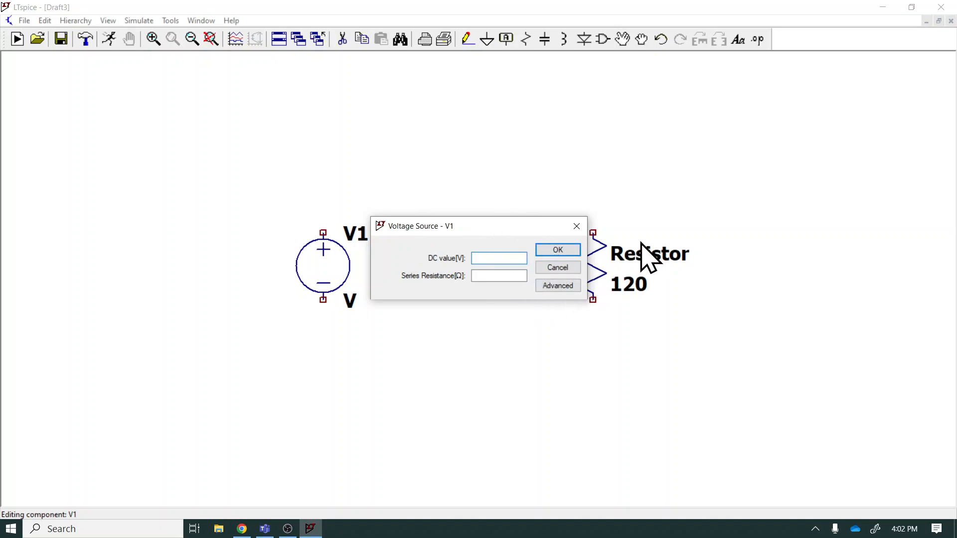
{"action": "type", "text": "5"}
{"action": "left_click", "coordinate": [558, 286]}
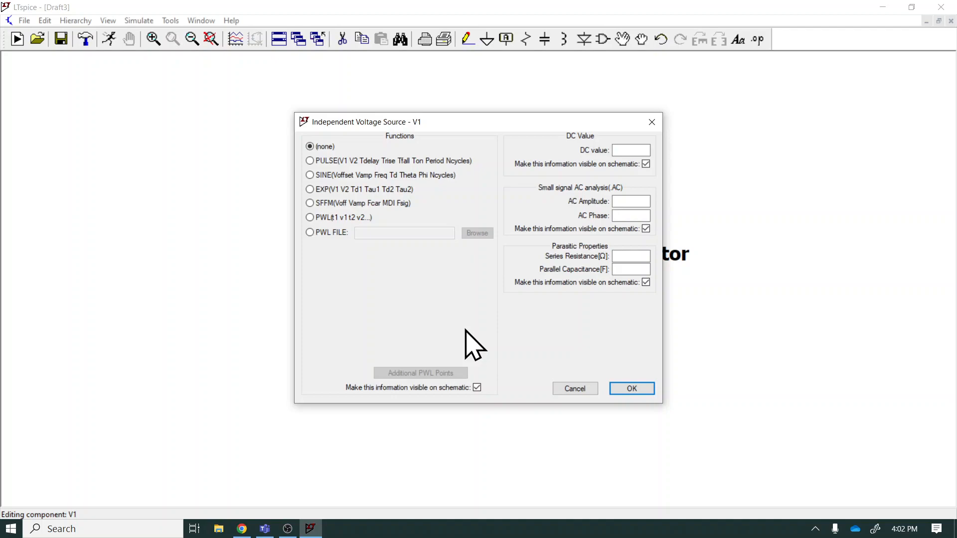
{"action": "left_click", "coordinate": [636, 149]}
{"action": "type", "text": "5"}
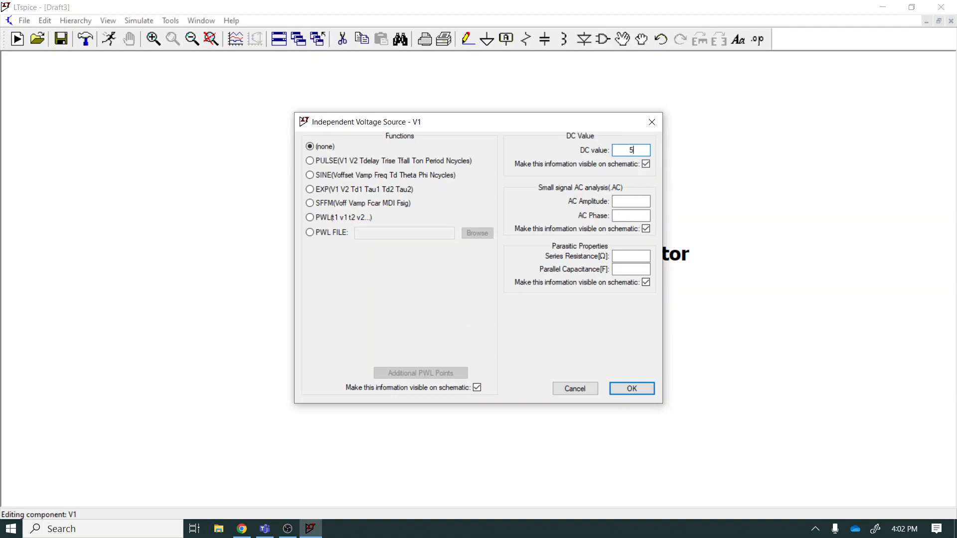
{"action": "left_click", "coordinate": [626, 387]}
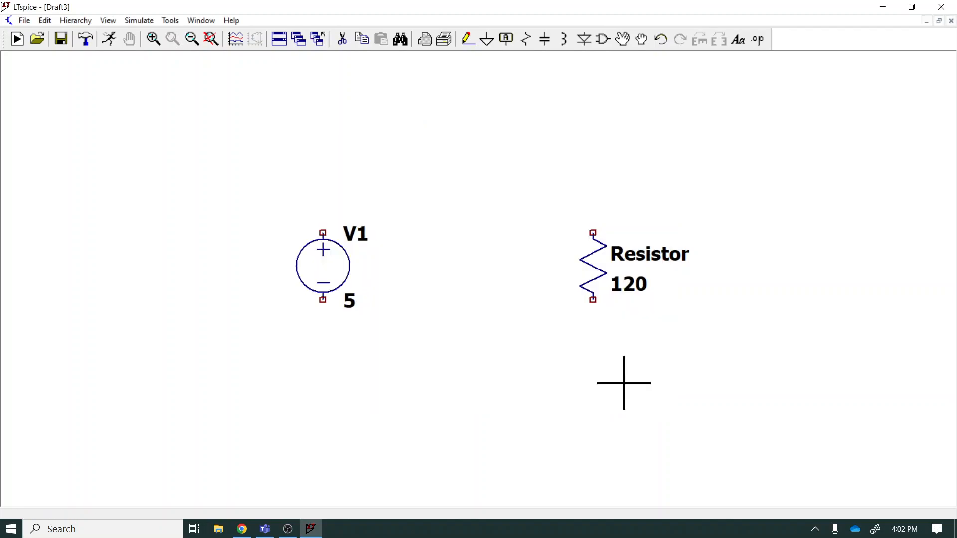
Change the reference designator of V1 to "Source".
{"action": "right_click", "coordinate": [356, 243]}
{"action": "type", "text": "Source"}
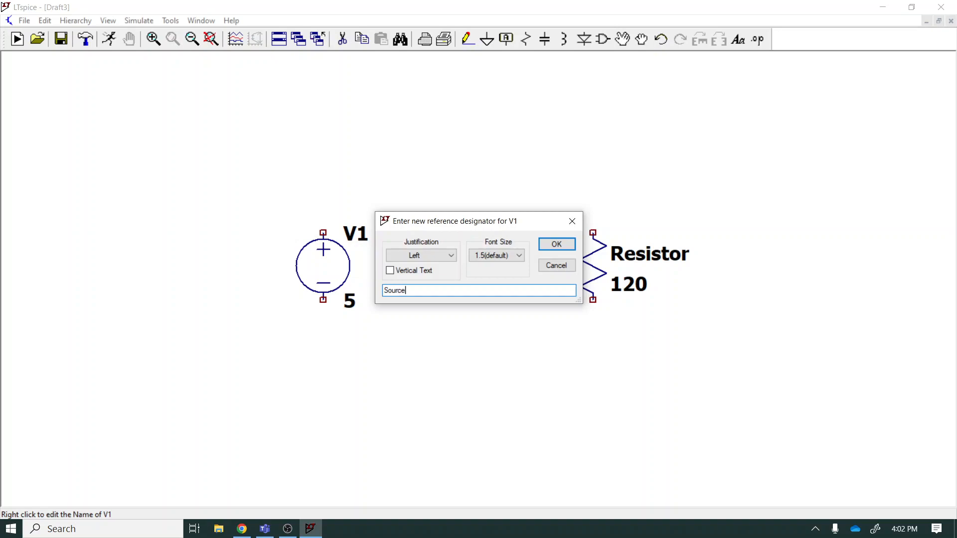
{"action": "left_click", "coordinate": [557, 244]}
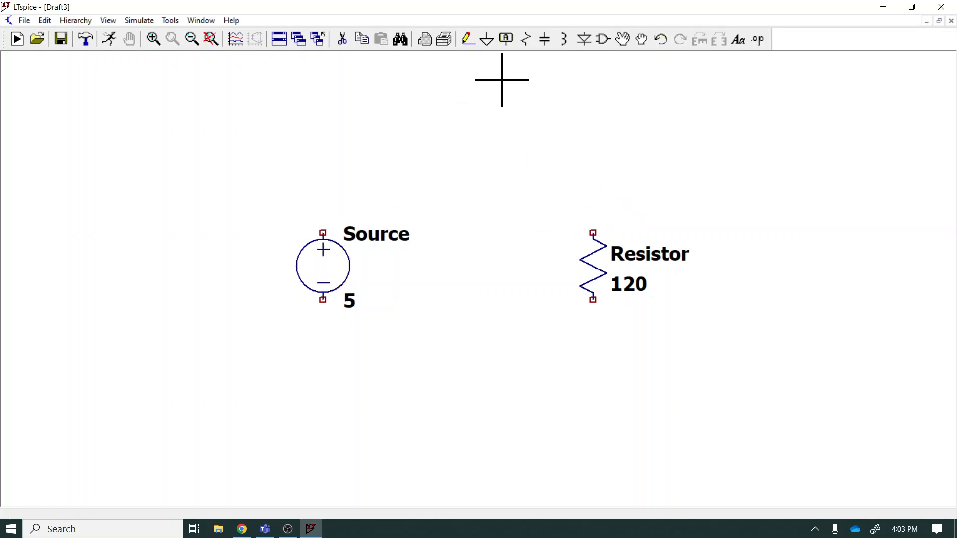
Wire the positive terminal of the source to the upper terminal of the resistor, routing the wire above both components.
{"action": "left_click", "coordinate": [468, 41]}
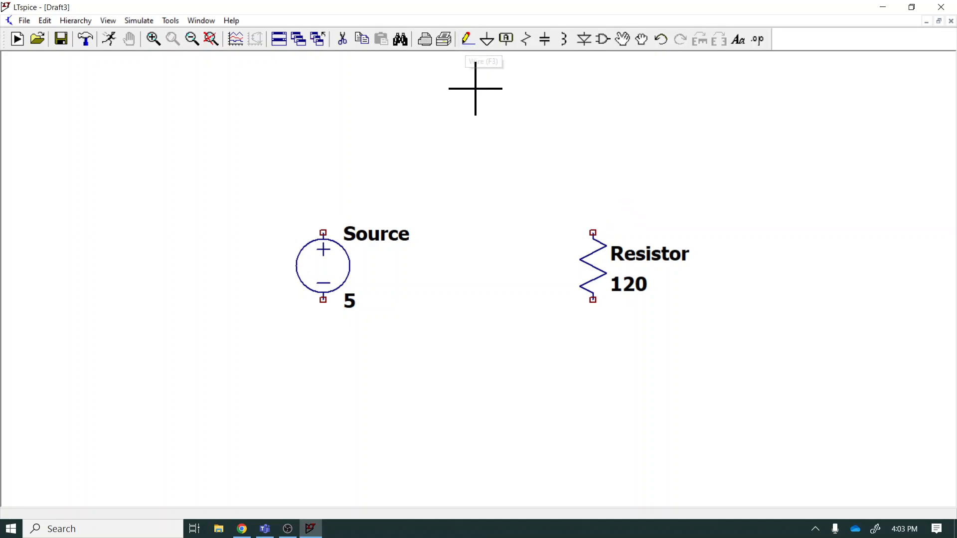
{"action": "left_click", "coordinate": [468, 41]}
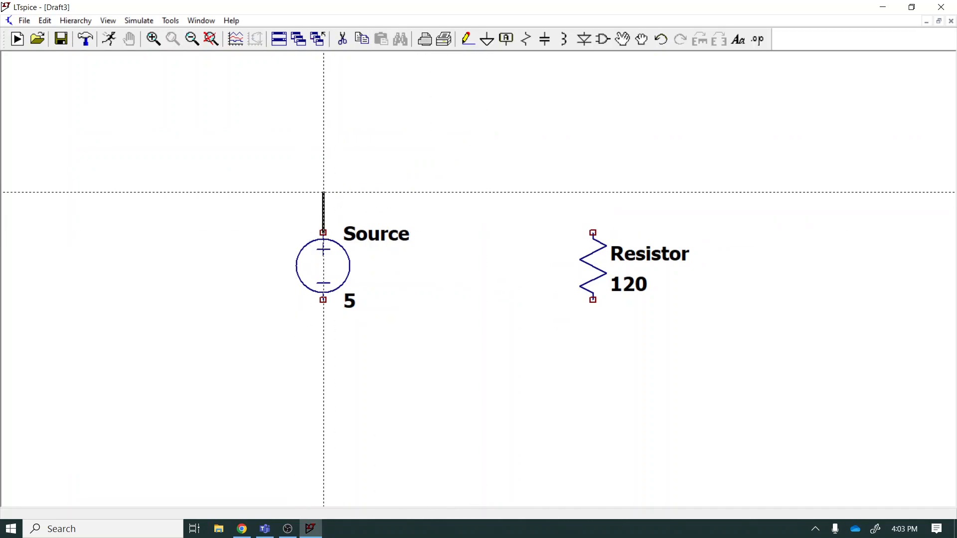
{"action": "left_click", "coordinate": [323, 152]}
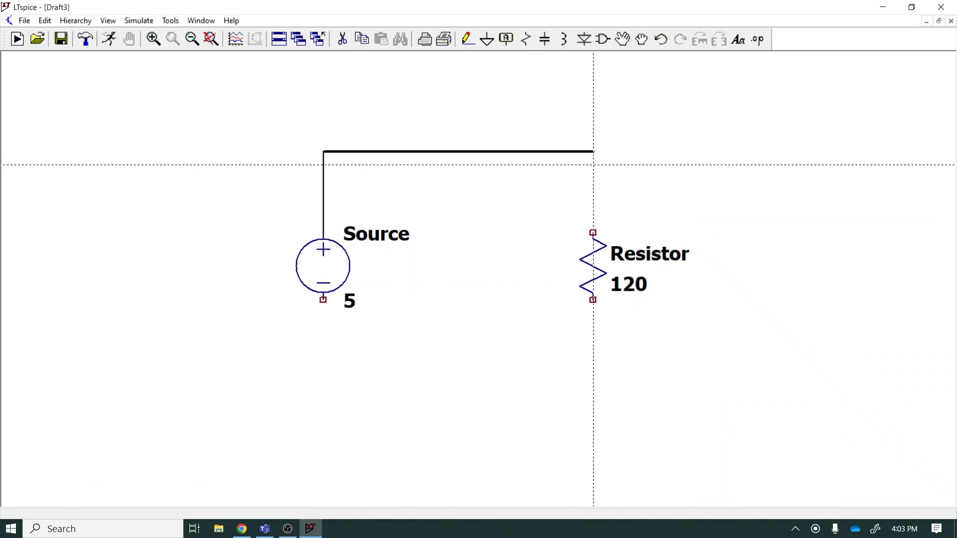
{"action": "left_click", "coordinate": [594, 233]}
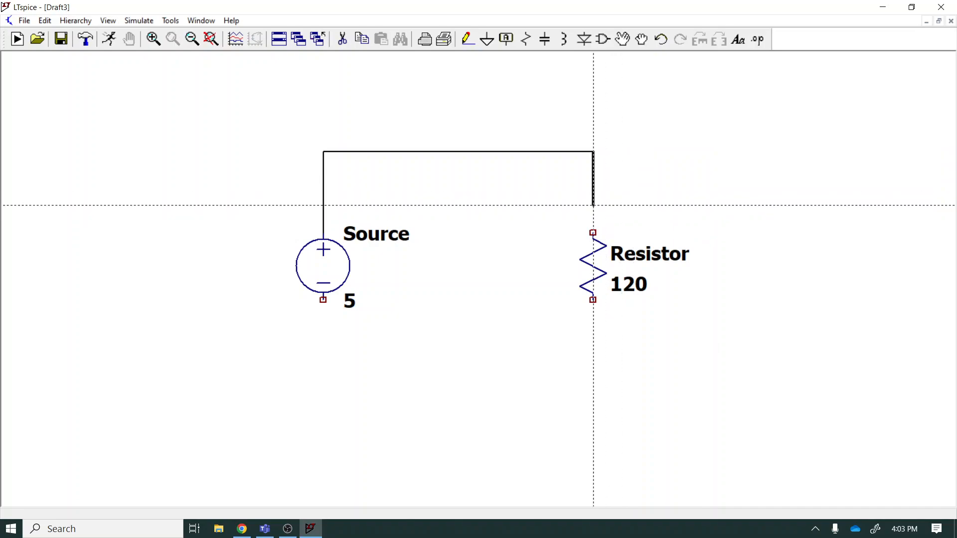
{"action": "left_click", "coordinate": [593, 231]}
{"action": "key", "text": "Escape"}
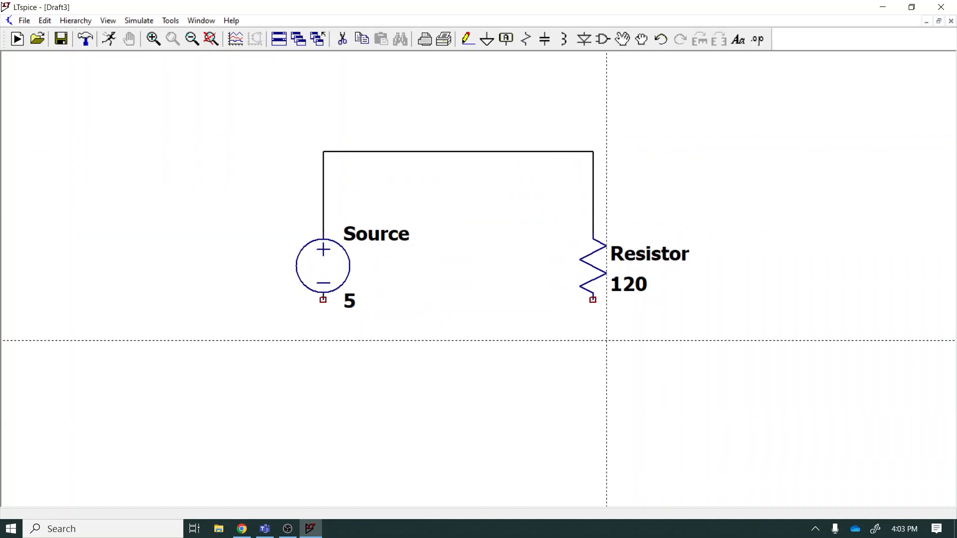
Wire the resistor's lower terminal to the source's negative terminal, routing the wire below both components.
{"action": "left_click", "coordinate": [593, 301]}
{"action": "left_click", "coordinate": [594, 382]}
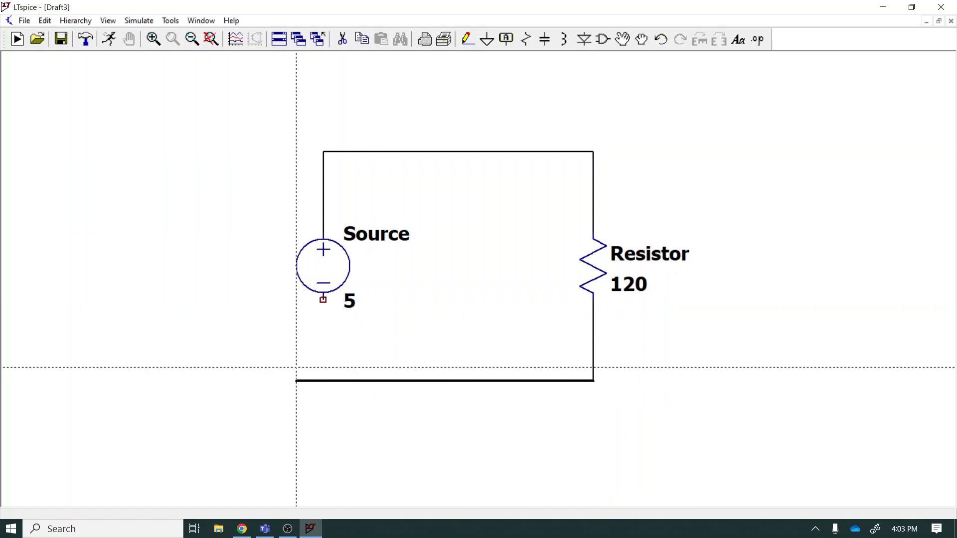
{"action": "left_click", "coordinate": [323, 301]}
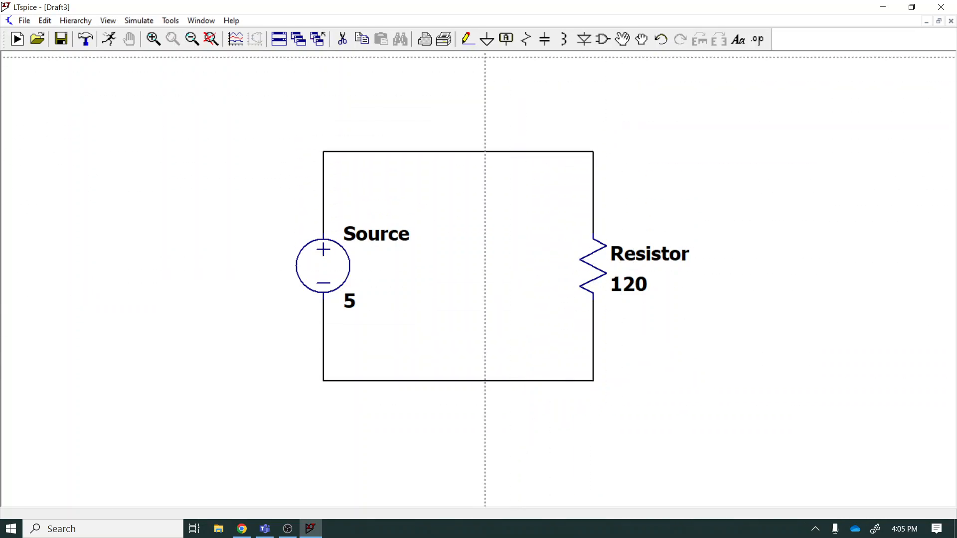
Place a ground symbol below the circuit's lower-left corner and wire it to that corner.
{"action": "left_click", "coordinate": [487, 40]}
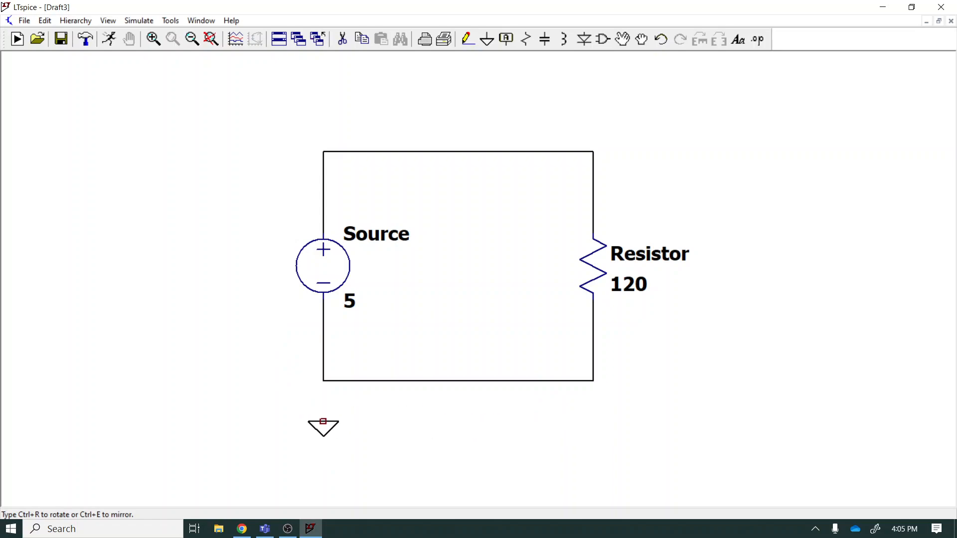
{"action": "left_click", "coordinate": [324, 422]}
{"action": "key", "text": "Escape"}
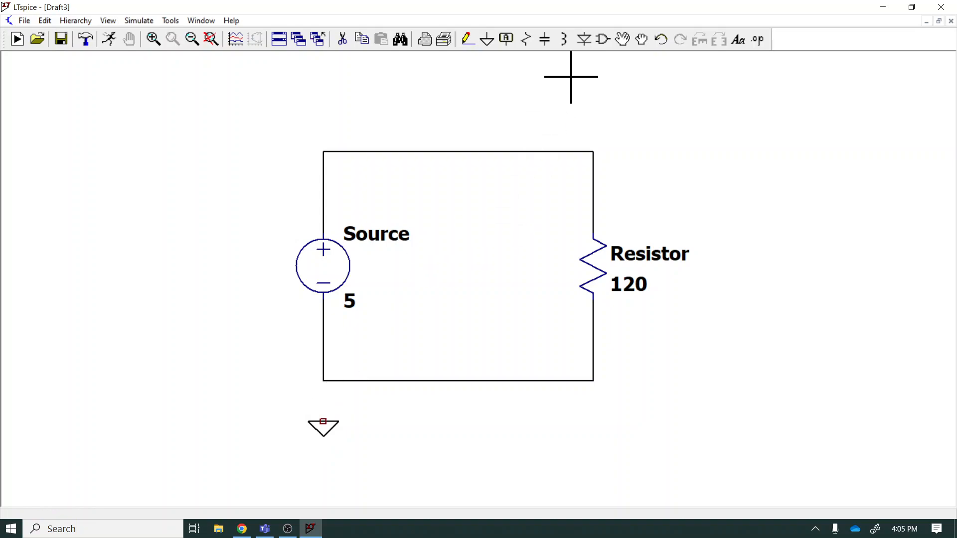
{"action": "left_click", "coordinate": [464, 42]}
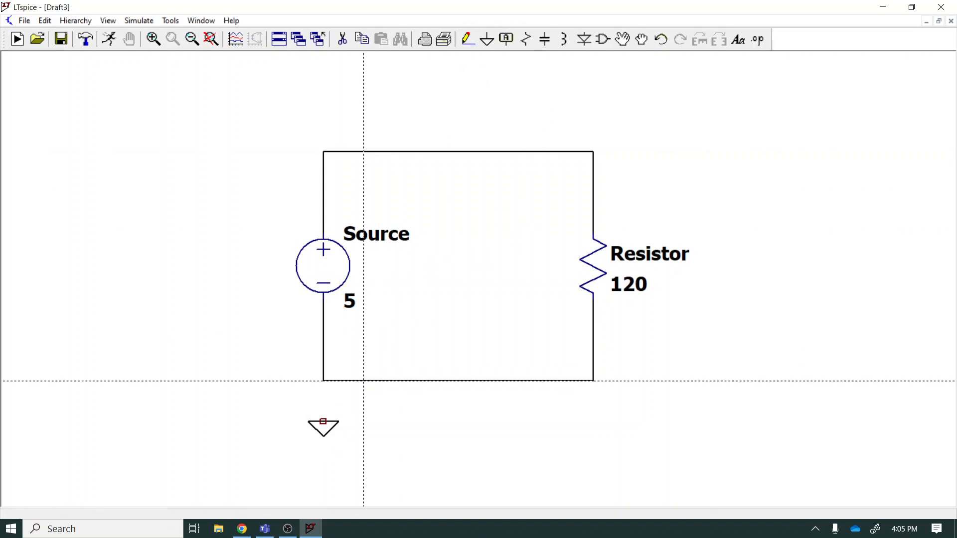
{"action": "left_click", "coordinate": [323, 422]}
{"action": "left_click", "coordinate": [323, 381]}
{"action": "key", "text": "Escape"}
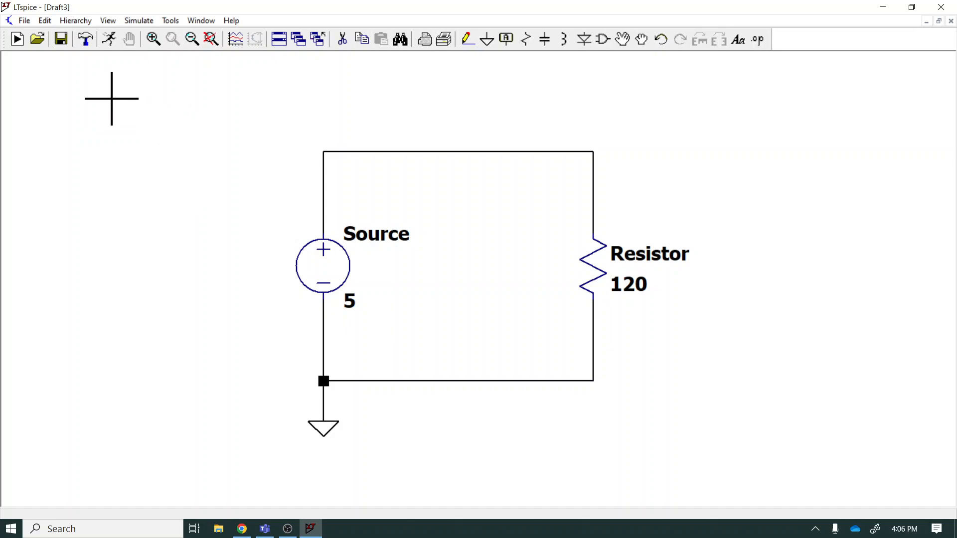
Review the available simulation analysis types and run a DC operating point (.op) simulation of the circuit.
{"action": "left_click", "coordinate": [109, 39]}
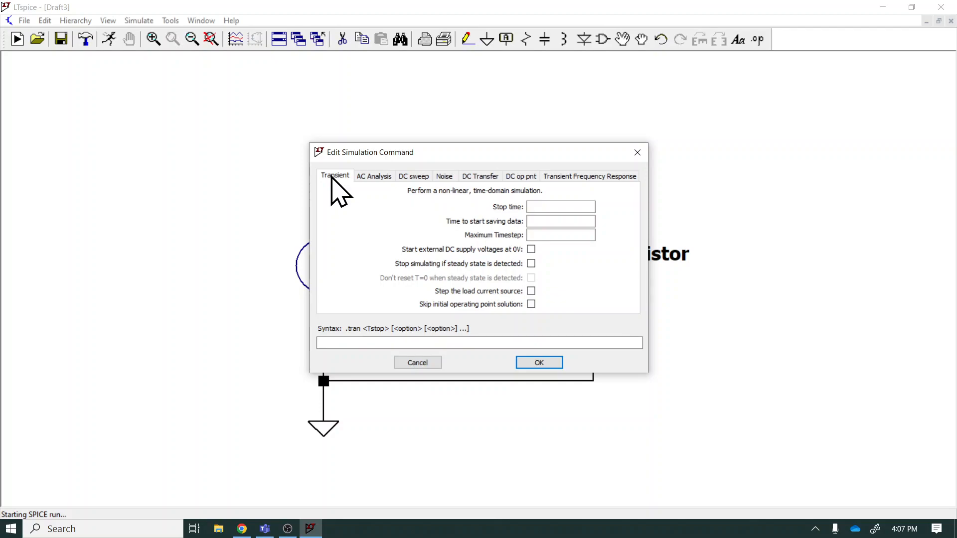
{"action": "left_click", "coordinate": [371, 177]}
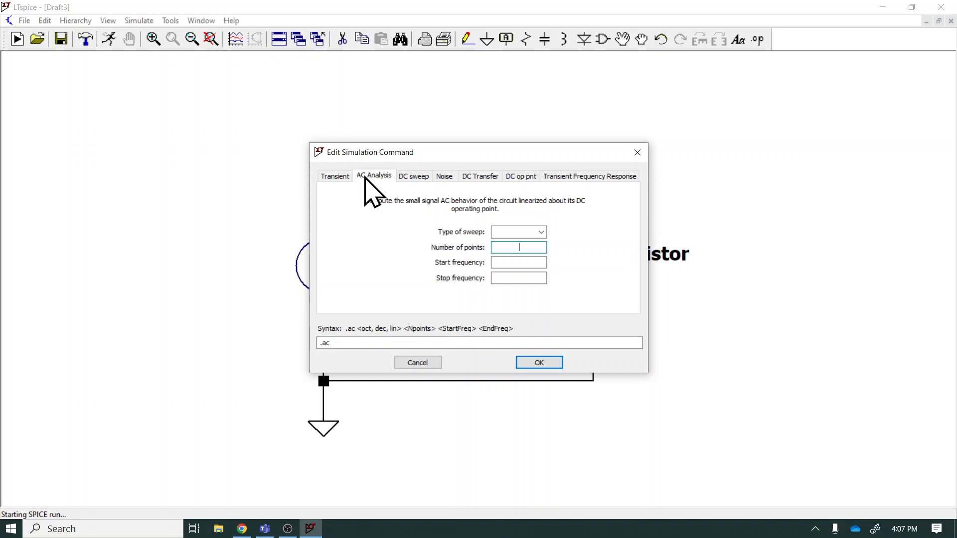
{"action": "left_click", "coordinate": [422, 177]}
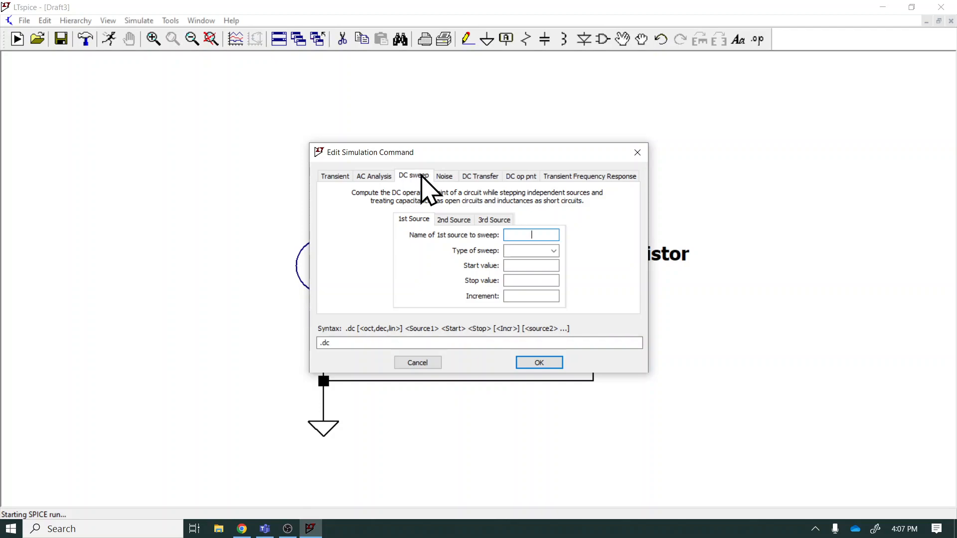
{"action": "left_click", "coordinate": [448, 177]}
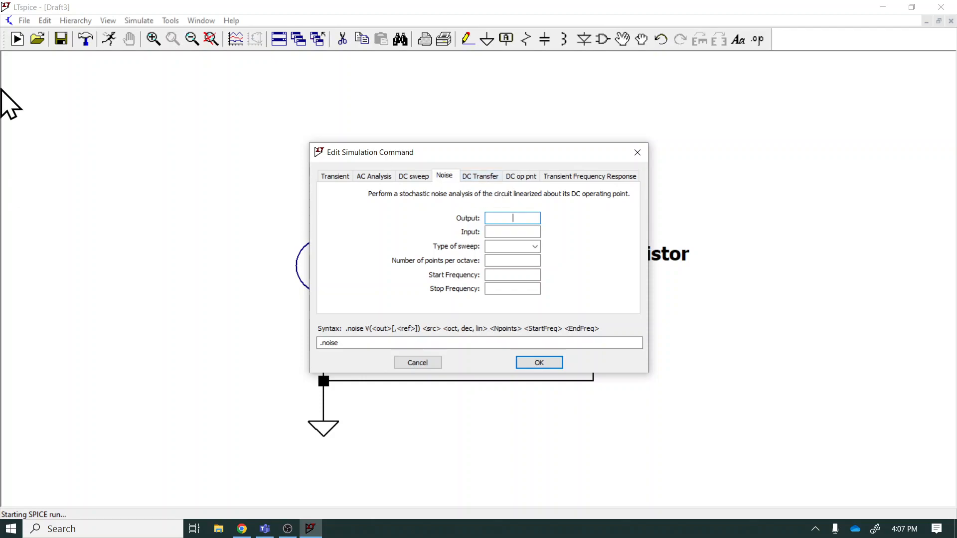
{"action": "key", "text": "alt+Tab"}
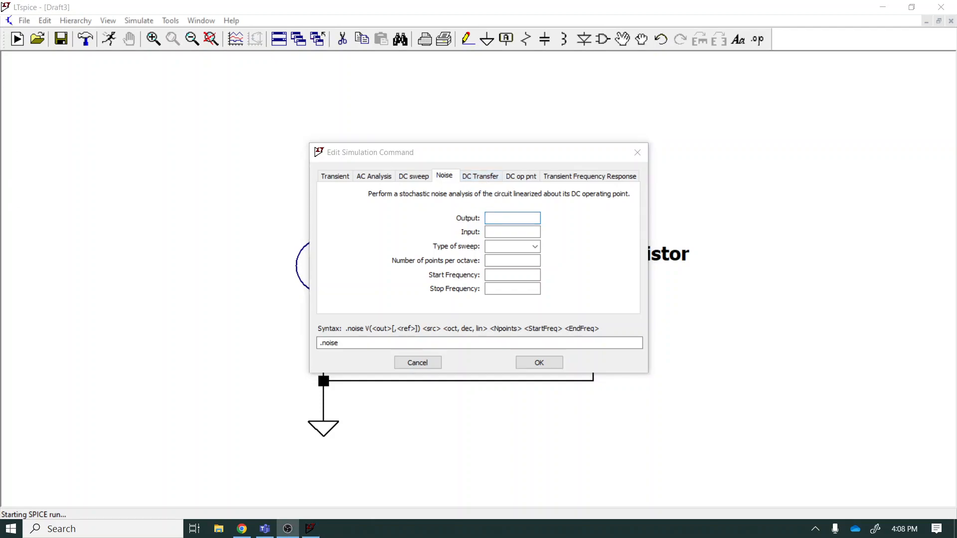
{"action": "left_click", "coordinate": [487, 184]}
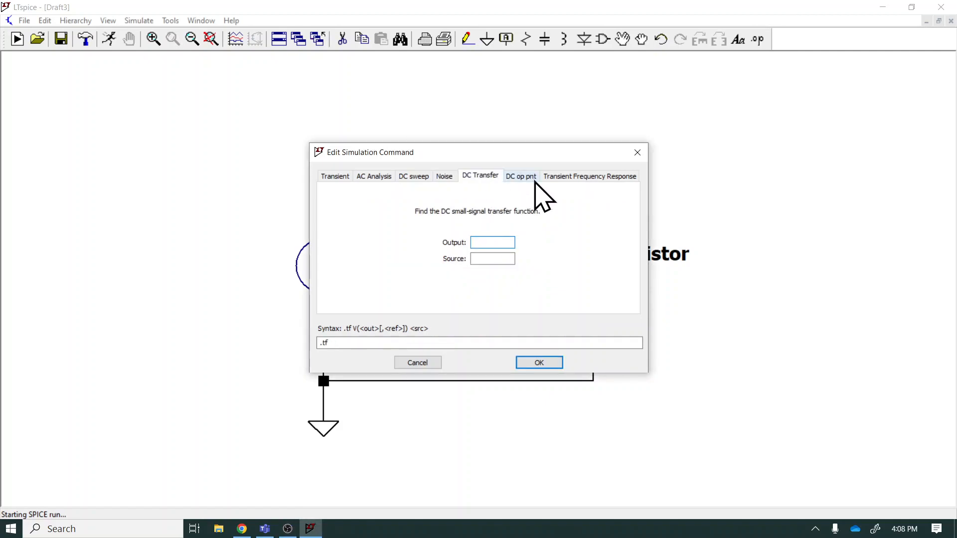
{"action": "left_click", "coordinate": [568, 177]}
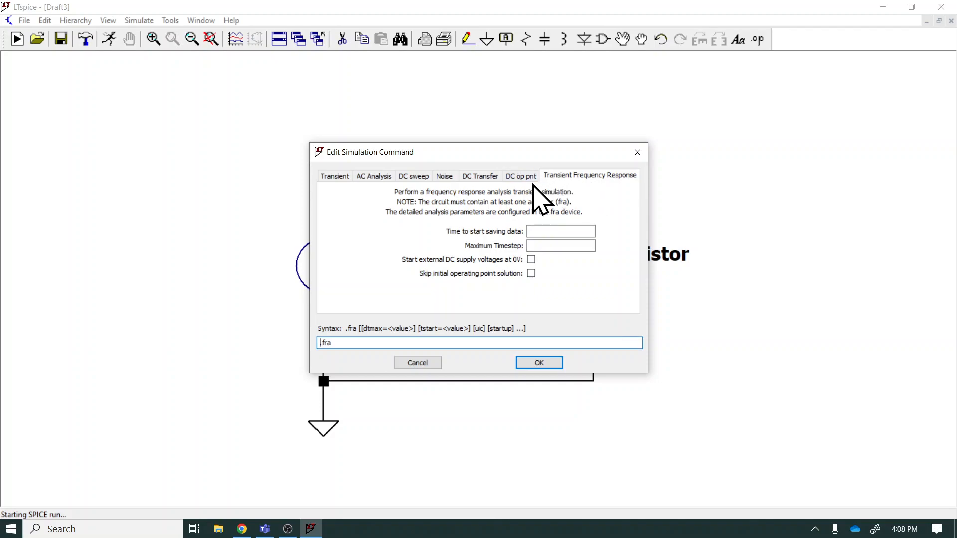
{"action": "left_click", "coordinate": [518, 177]}
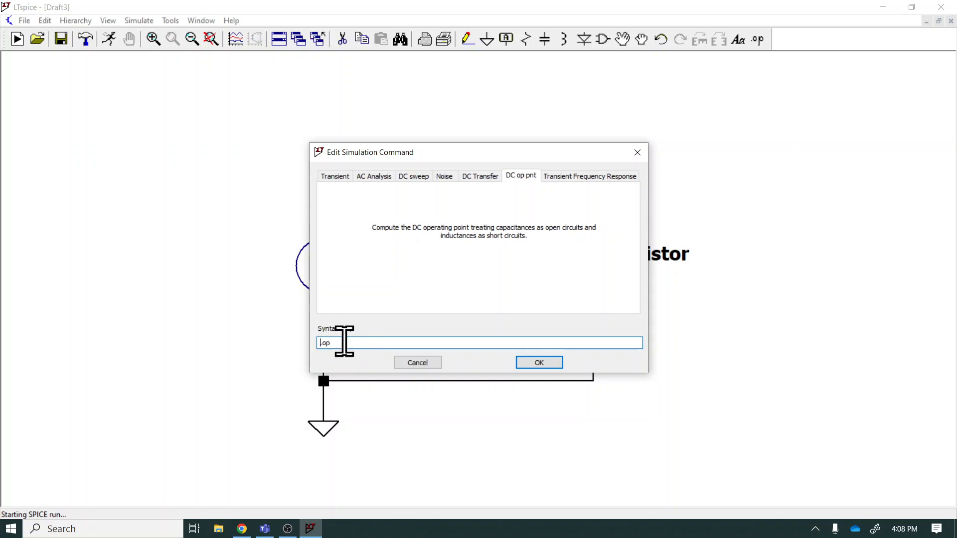
{"action": "left_click", "coordinate": [548, 366]}
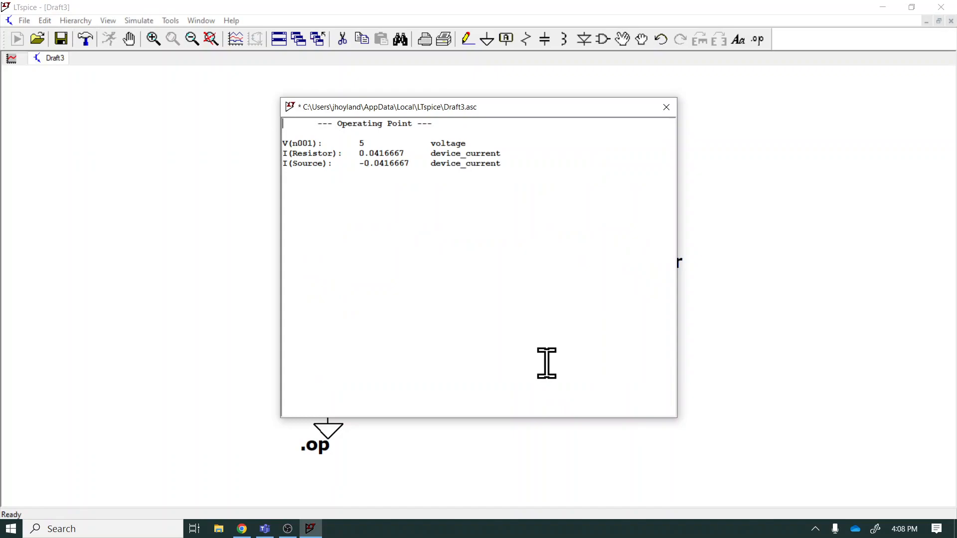
Move and narrow the operating point results beside the circuit, examine the node voltage and device currents, and close them.
{"action": "left_click_drag", "start_coordinate": [401, 109], "coordinate": [649, 128]}
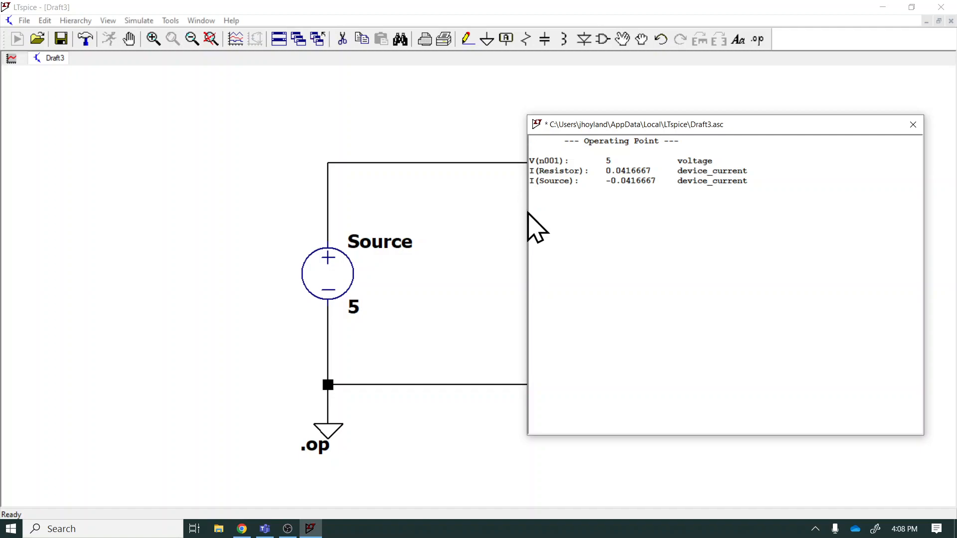
{"action": "left_click_drag", "start_coordinate": [526, 211], "coordinate": [689, 257]}
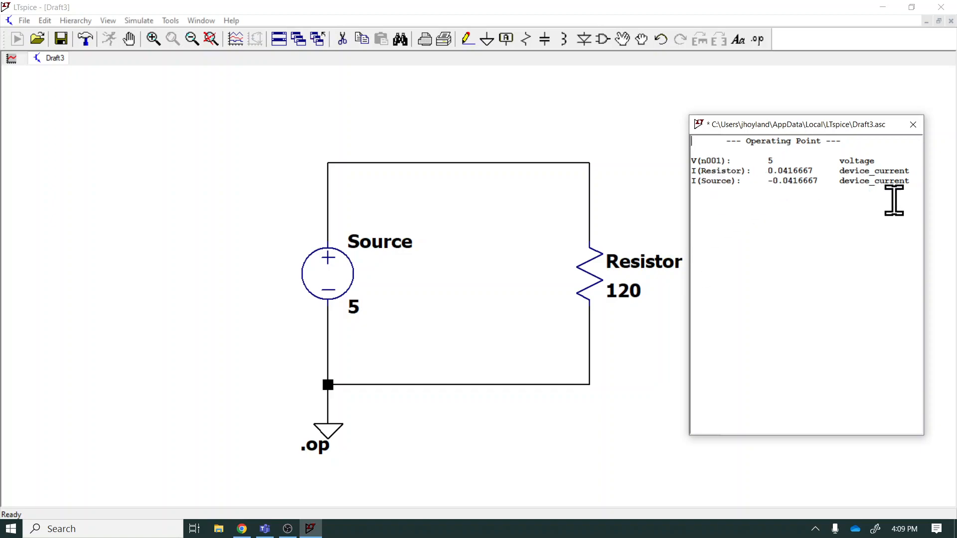
{"action": "left_click_drag", "start_coordinate": [905, 181], "coordinate": [677, 140]}
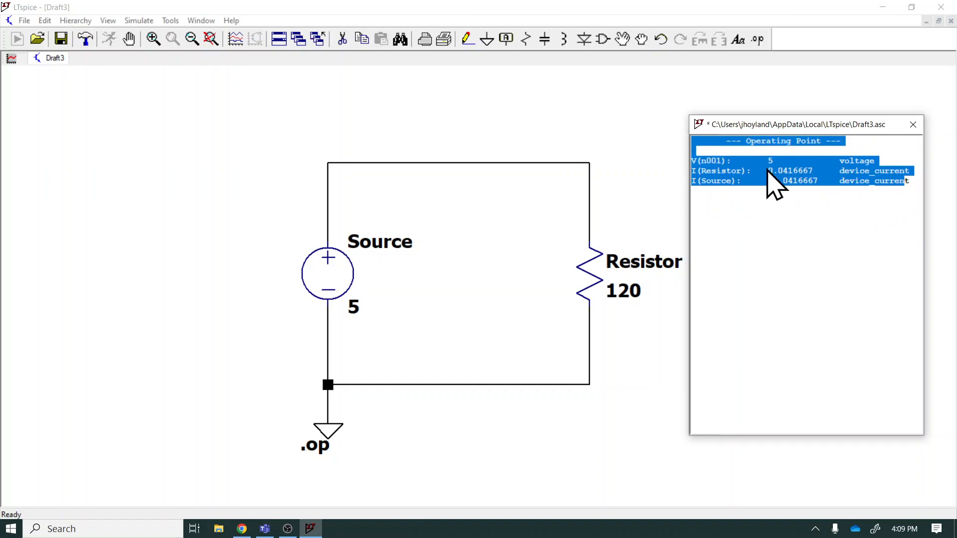
{"action": "right_click", "coordinate": [768, 171]}
{"action": "left_click", "coordinate": [745, 225]}
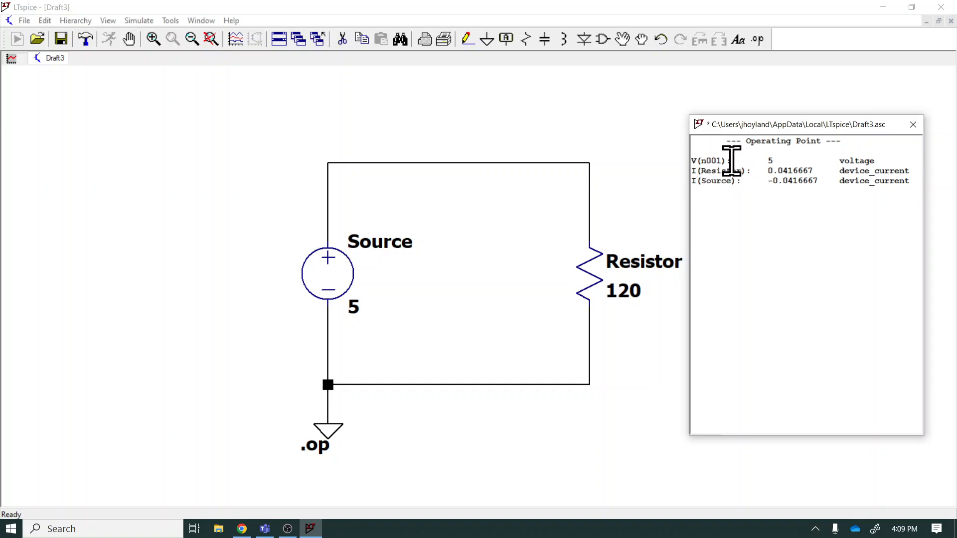
{"action": "left_click_drag", "start_coordinate": [701, 160], "coordinate": [723, 159]}
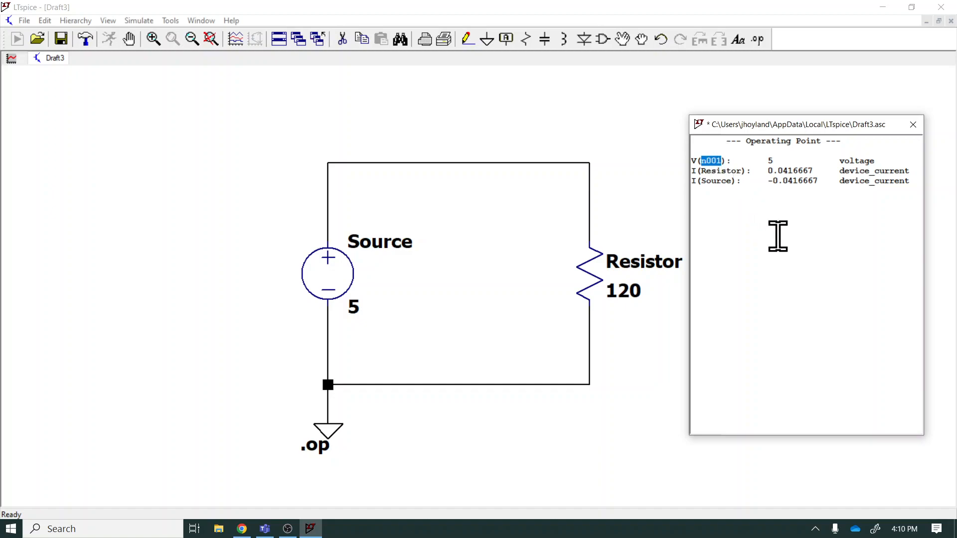
{"action": "left_click", "coordinate": [913, 126]}
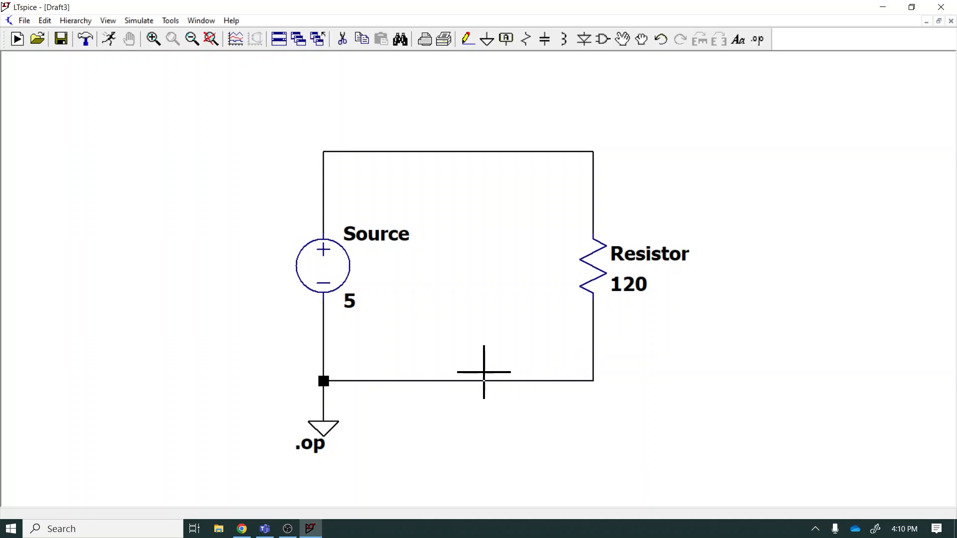
Label the upper wire with its operating point voltage and inspect the label's displayed expression without changing it.
{"action": "left_click", "coordinate": [457, 151]}
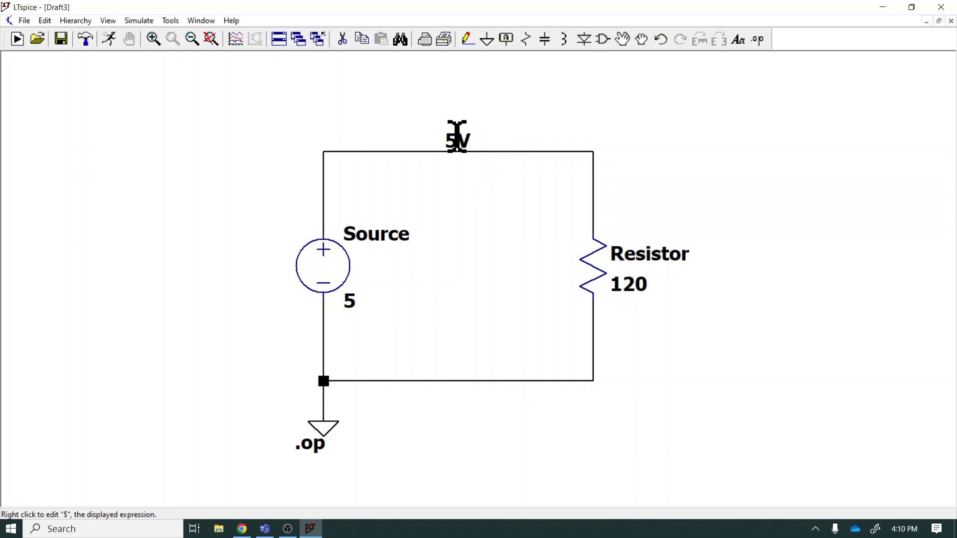
{"action": "right_click", "coordinate": [457, 136]}
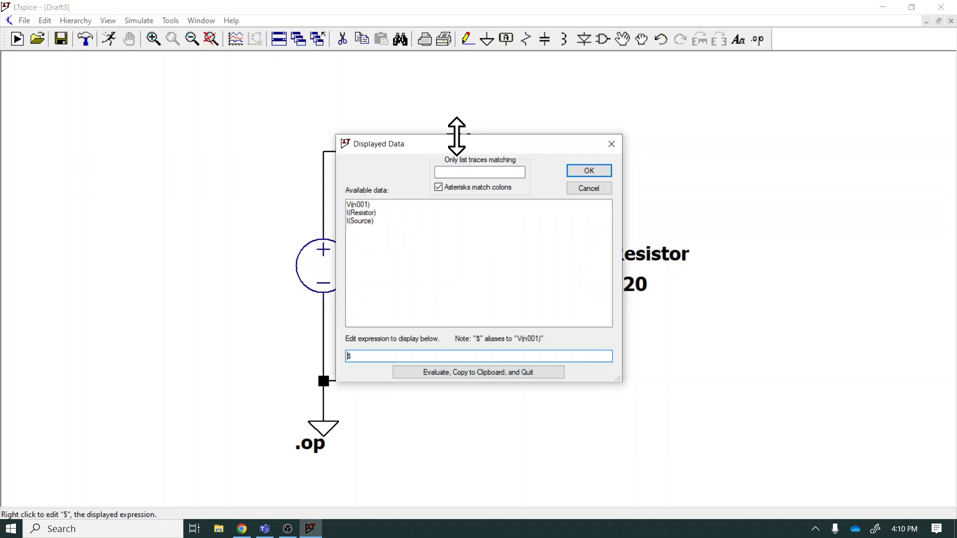
{"action": "left_click", "coordinate": [606, 192]}
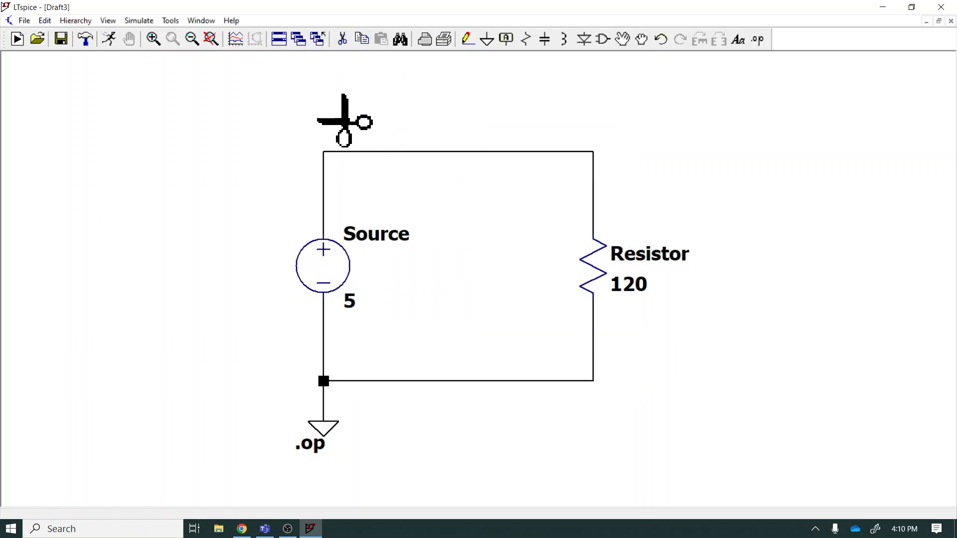
Name the upper wire's net Vcc, then rerun the operating point simulation to check the node name in the results and close them.
{"action": "key", "text": "Escape"}
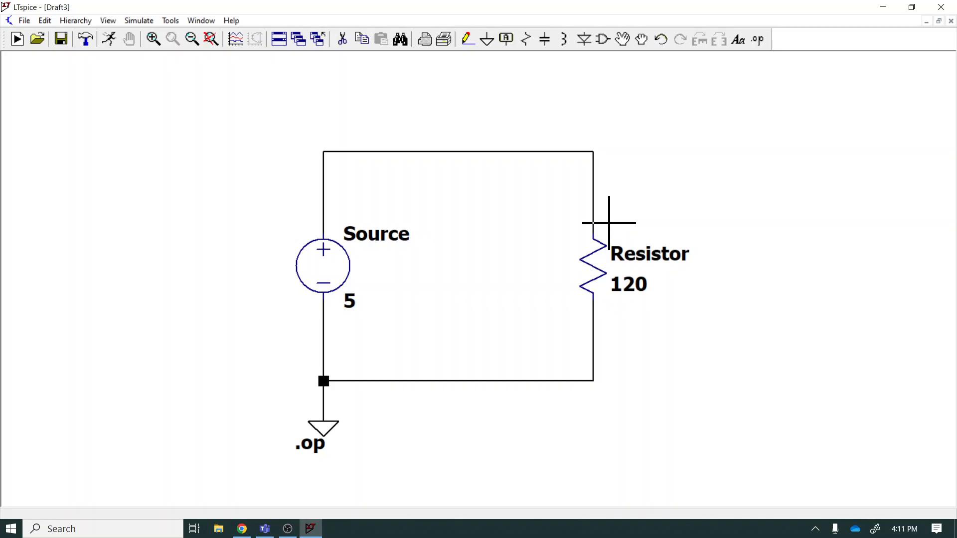
{"action": "mouse_move", "coordinate": [593, 170]}
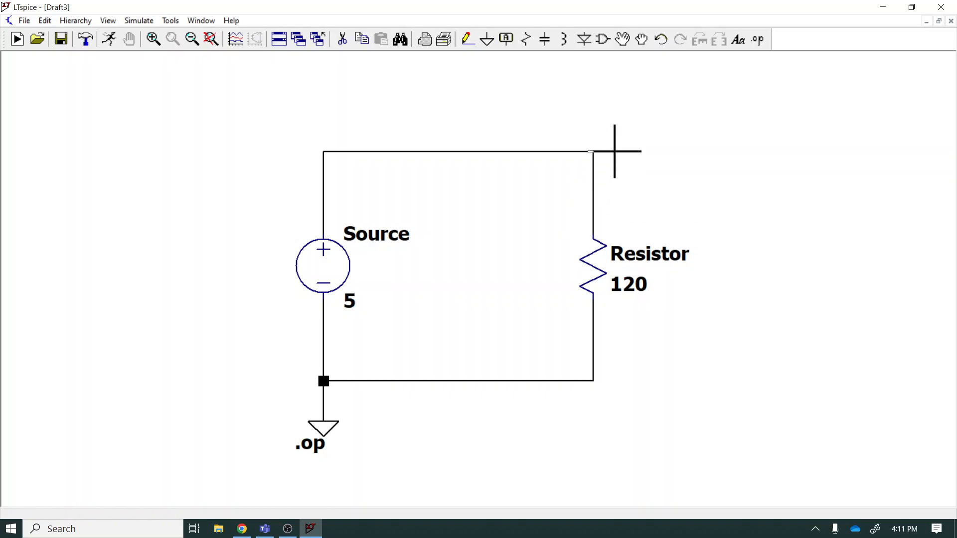
{"action": "mouse_move", "coordinate": [364, 154]}
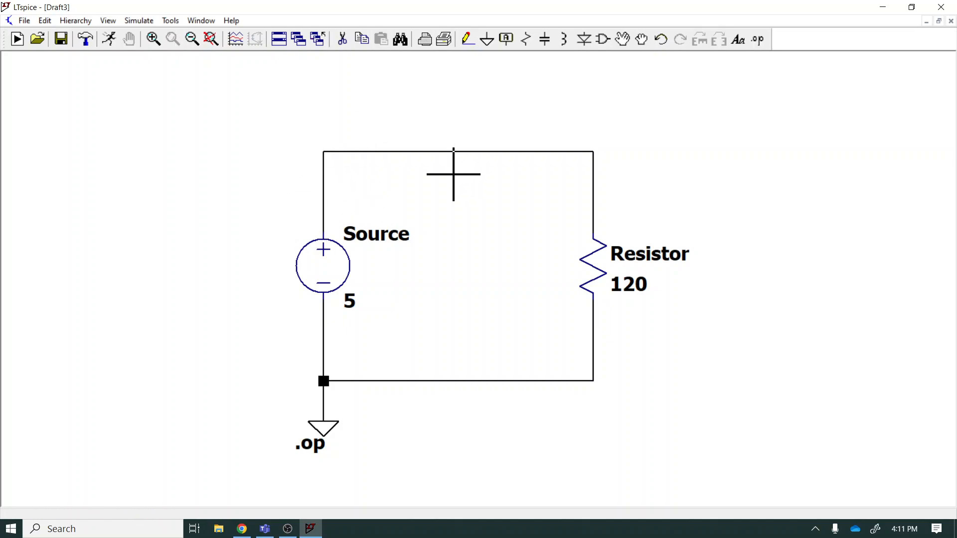
{"action": "left_click", "coordinate": [506, 38]}
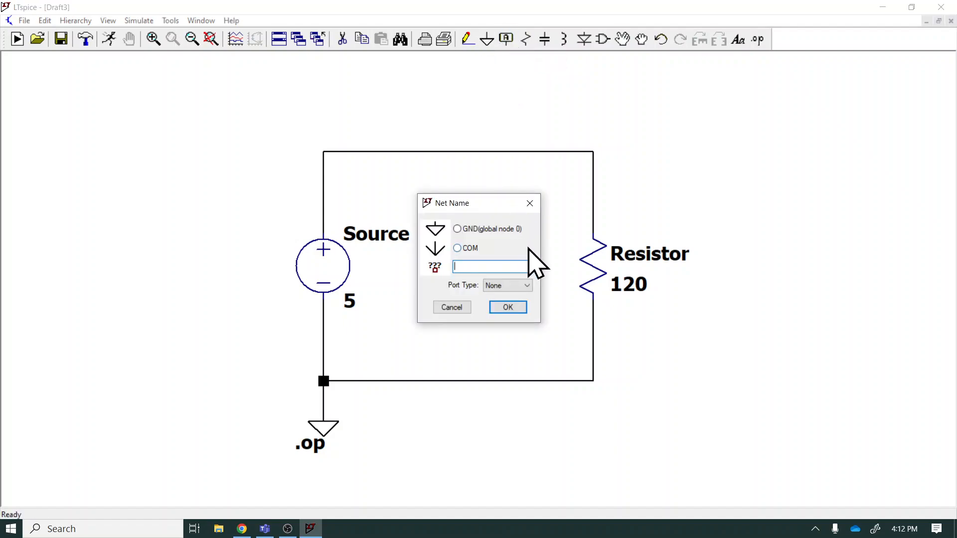
{"action": "left_click", "coordinate": [492, 264]}
{"action": "double_click", "coordinate": [491, 264]}
{"action": "type", "text": "Vcc"}
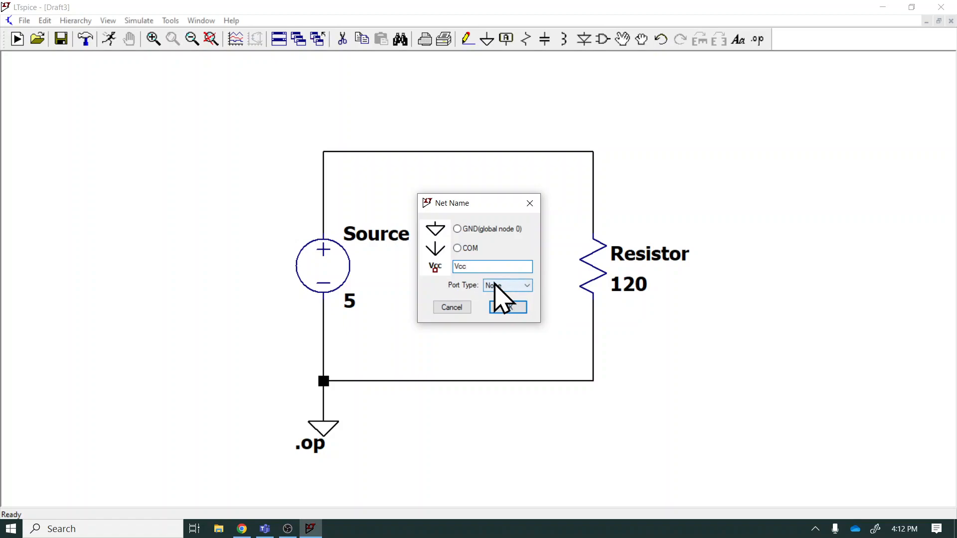
{"action": "left_click", "coordinate": [511, 309]}
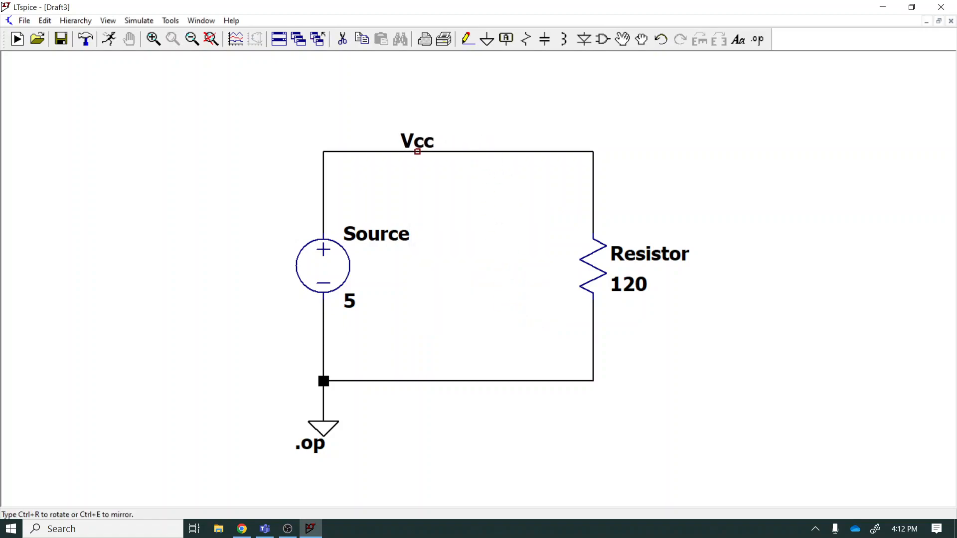
{"action": "left_click", "coordinate": [404, 151]}
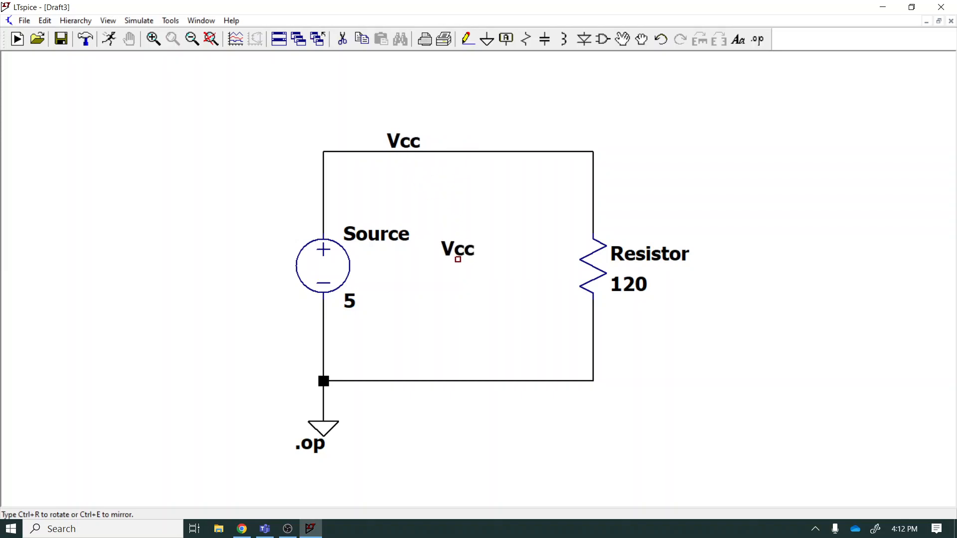
{"action": "key", "text": "Escape"}
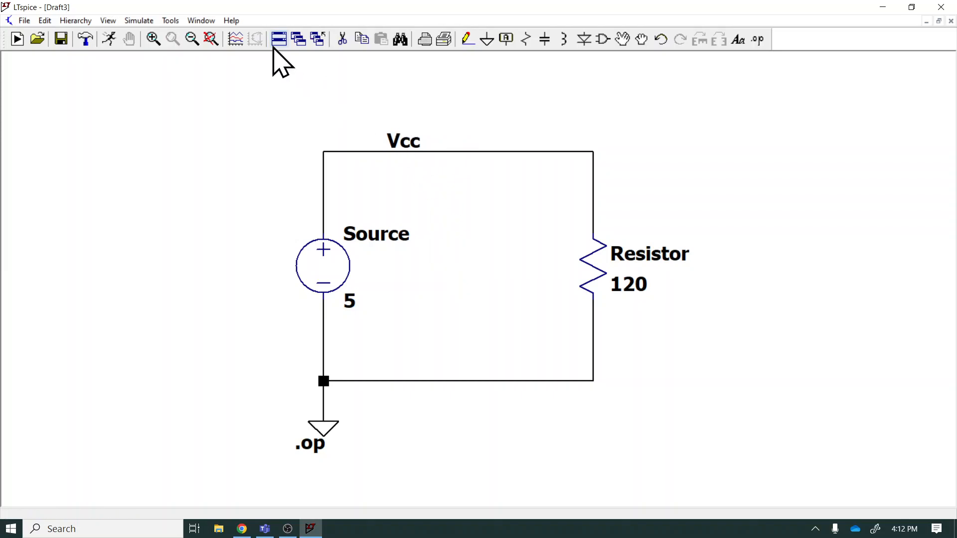
{"action": "left_click", "coordinate": [108, 43]}
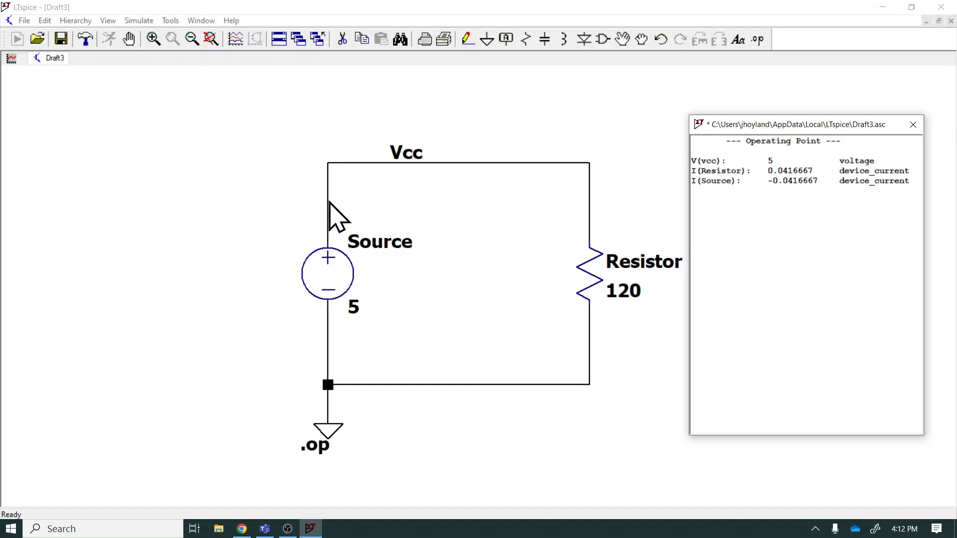
{"action": "left_click", "coordinate": [914, 124]}
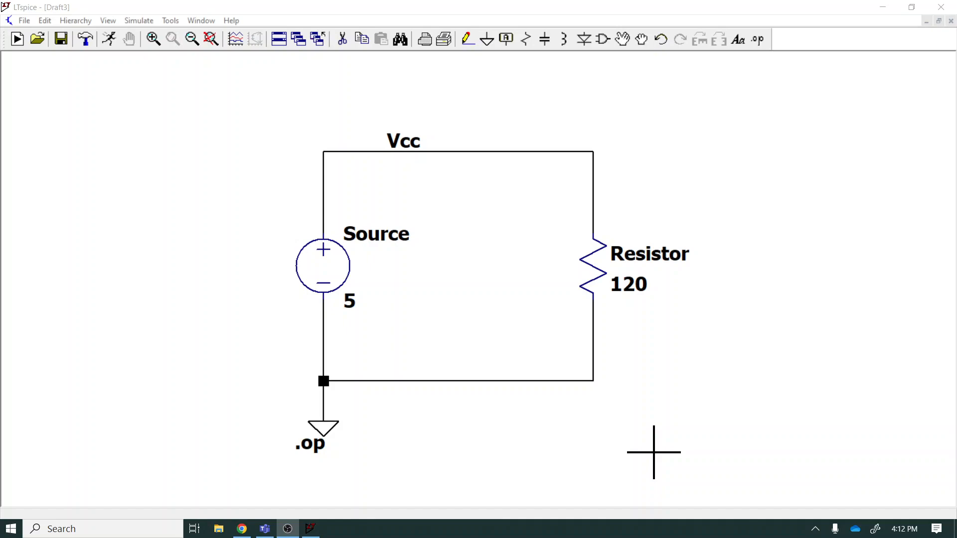
Place two new resistors to the right of the circuit: R1 upright and R2 rotated horizontally, level with the upper wire.
{"action": "left_click", "coordinate": [526, 39]}
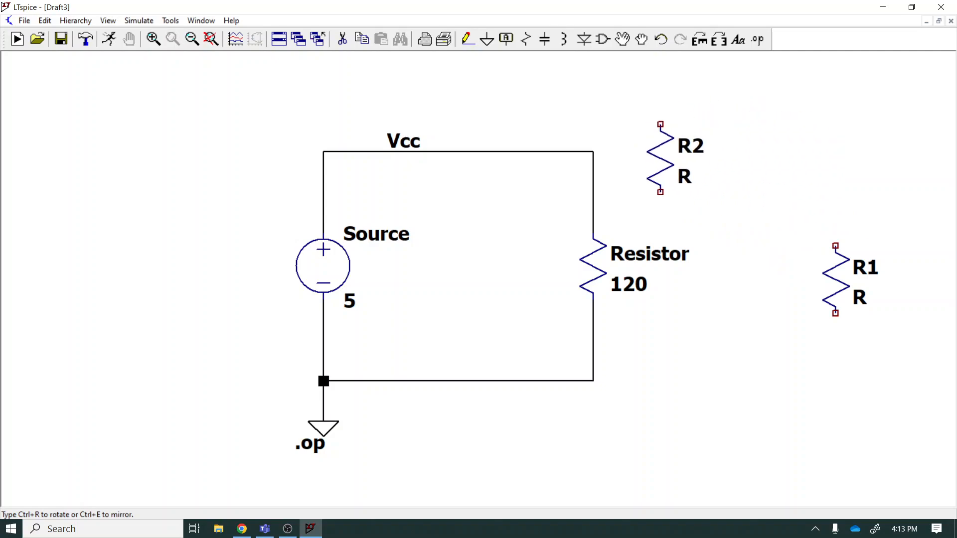
{"action": "left_click", "coordinate": [700, 39]}
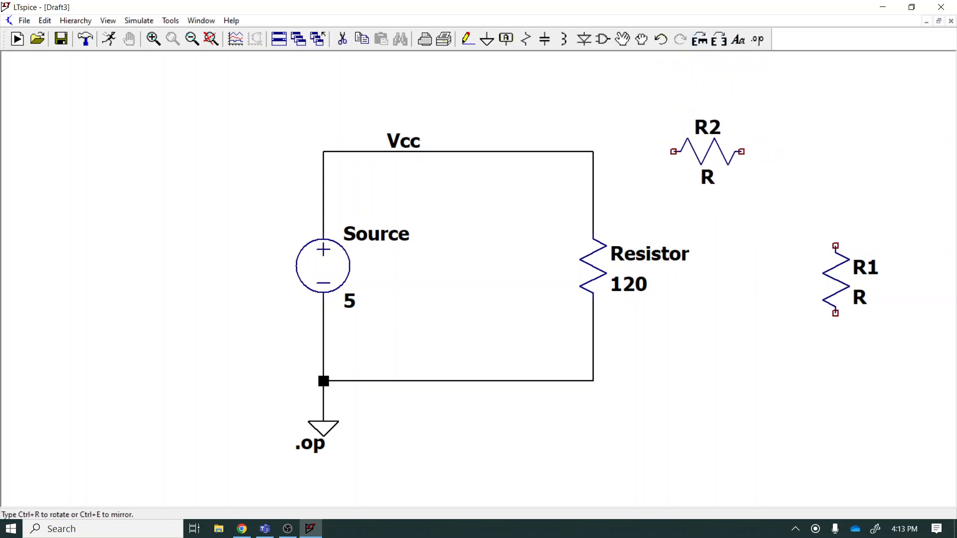
{"action": "key", "text": "ctrl+r"}
{"action": "key", "text": "ctrl+r"}
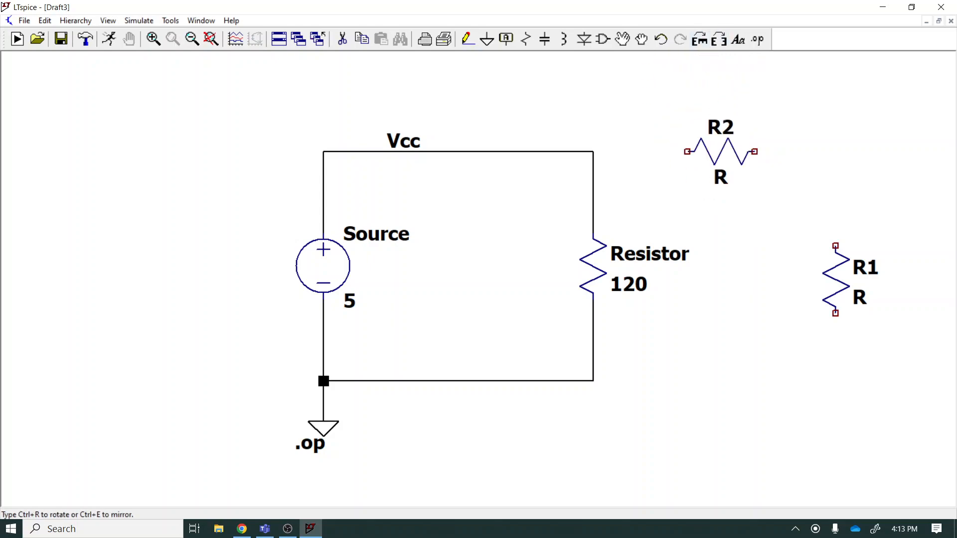
{"action": "key", "text": "ctrl+r"}
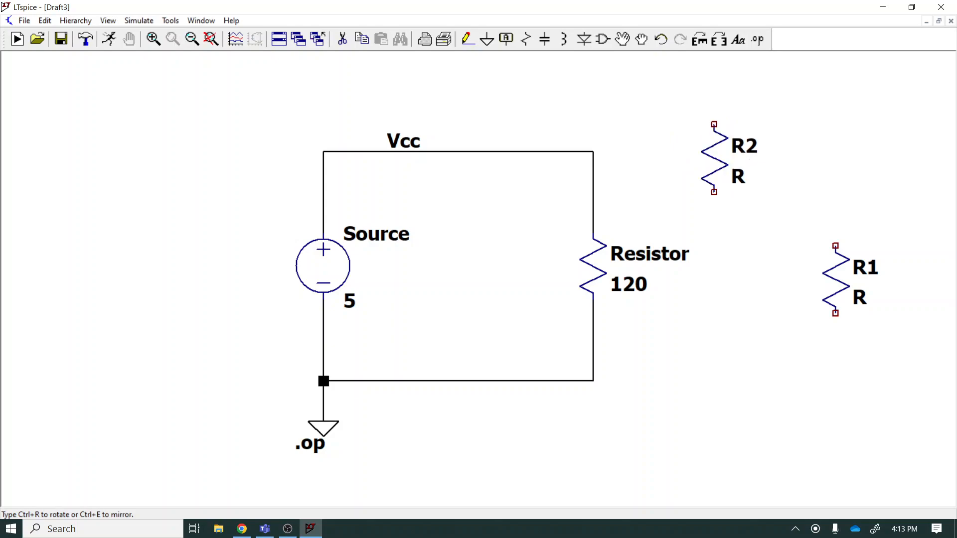
{"action": "key", "text": "ctrl+r"}
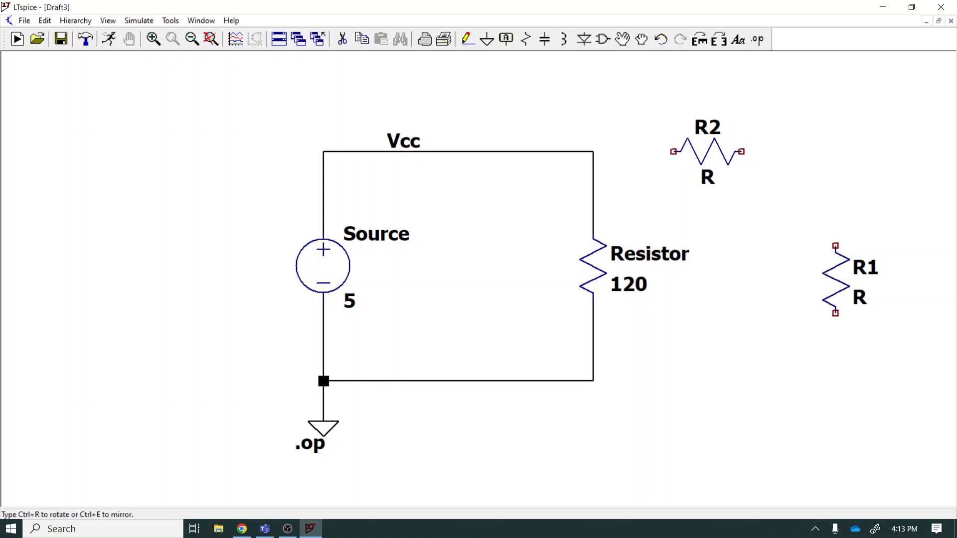
{"action": "left_click", "coordinate": [704, 167]}
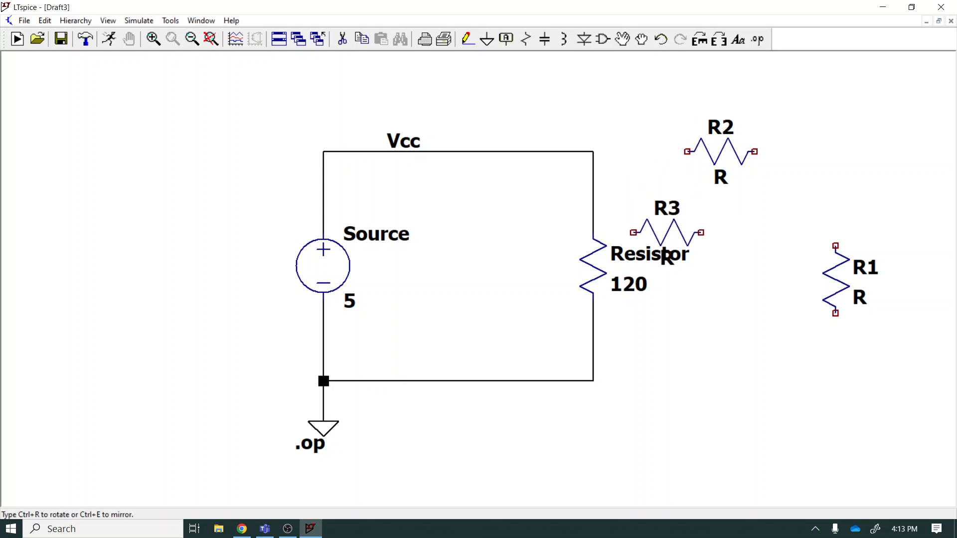
{"action": "key", "text": "Escape"}
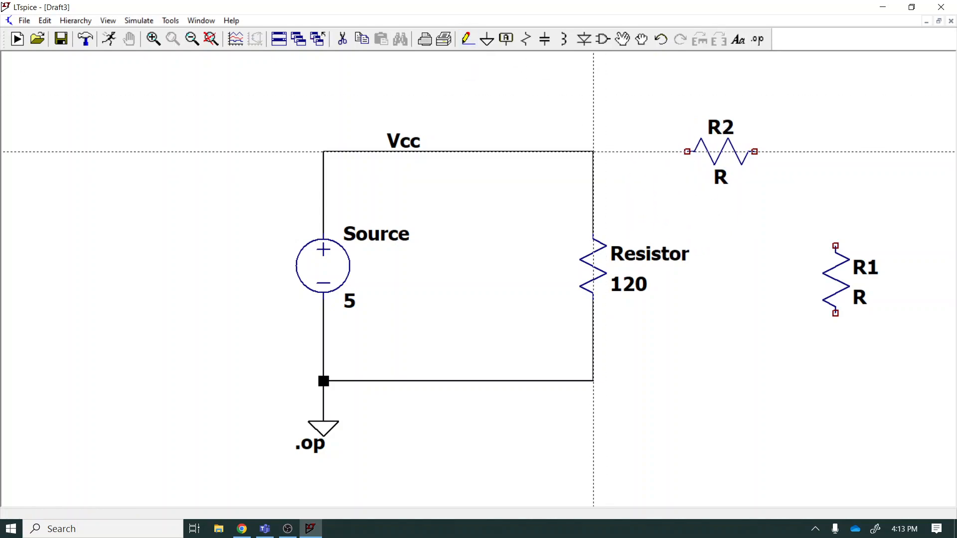
Wire R2 and R1 in series from the circuit's upper-right corner to its lower-right corner, parallel to the 120 ohm resistor.
{"action": "left_click", "coordinate": [688, 152]}
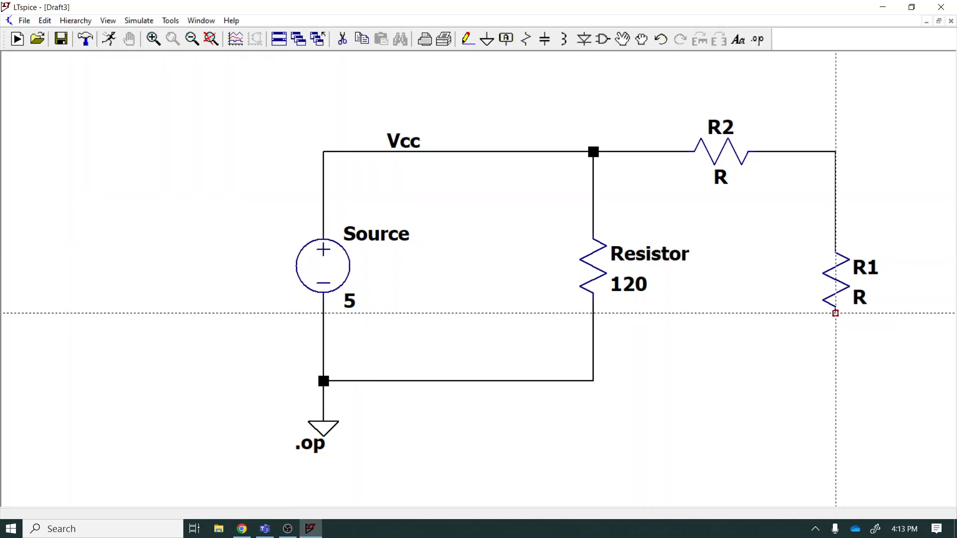
{"action": "left_click", "coordinate": [836, 381]}
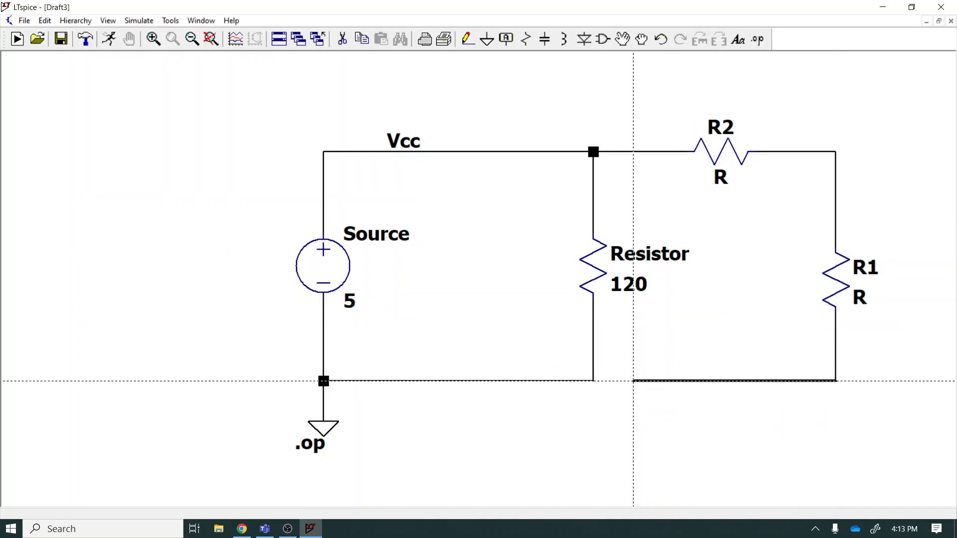
{"action": "left_click", "coordinate": [593, 381]}
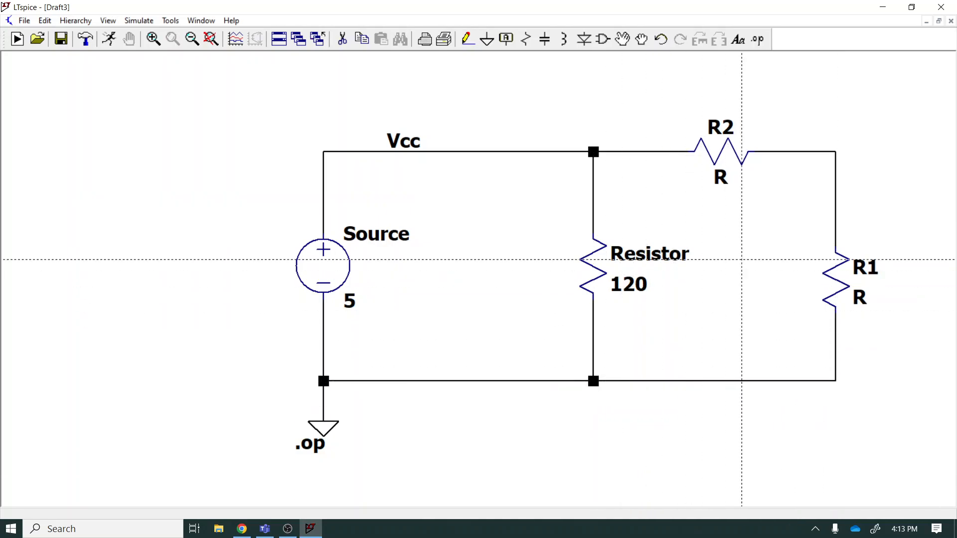
{"action": "key", "text": "Escape"}
Set R2's resistance to 120 ohms and R1's to 220 ohms.
{"action": "right_click", "coordinate": [723, 156]}
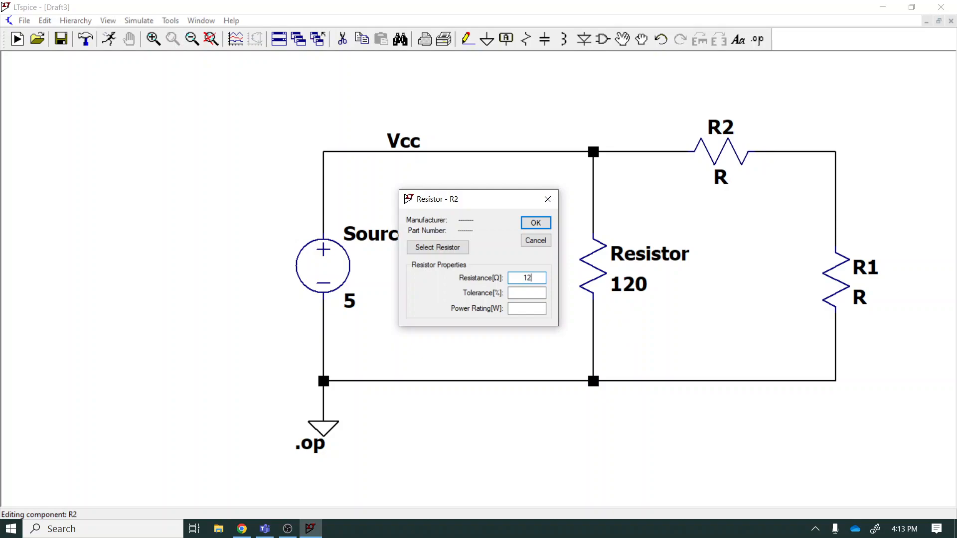
{"action": "key", "text": "Return"}
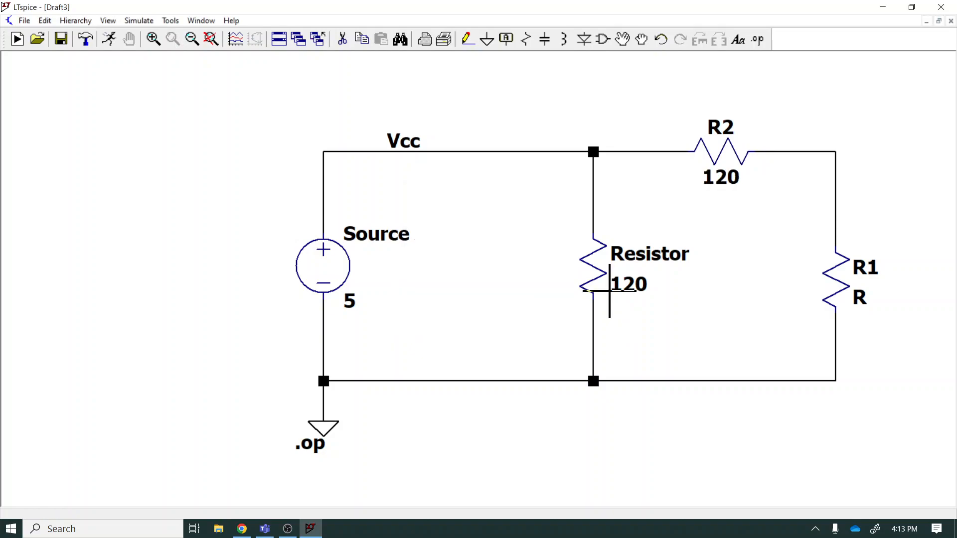
{"action": "right_click", "coordinate": [862, 299]}
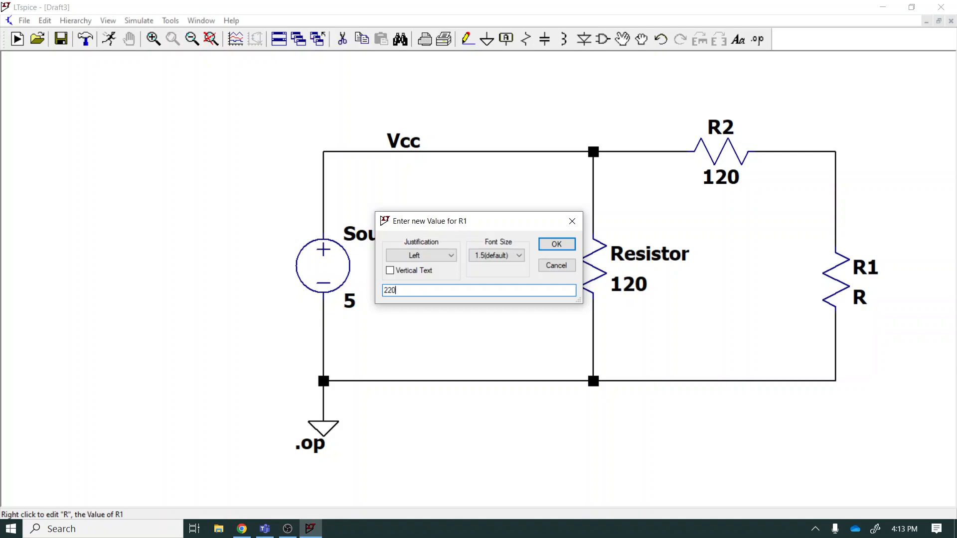
{"action": "left_click", "coordinate": [557, 244]}
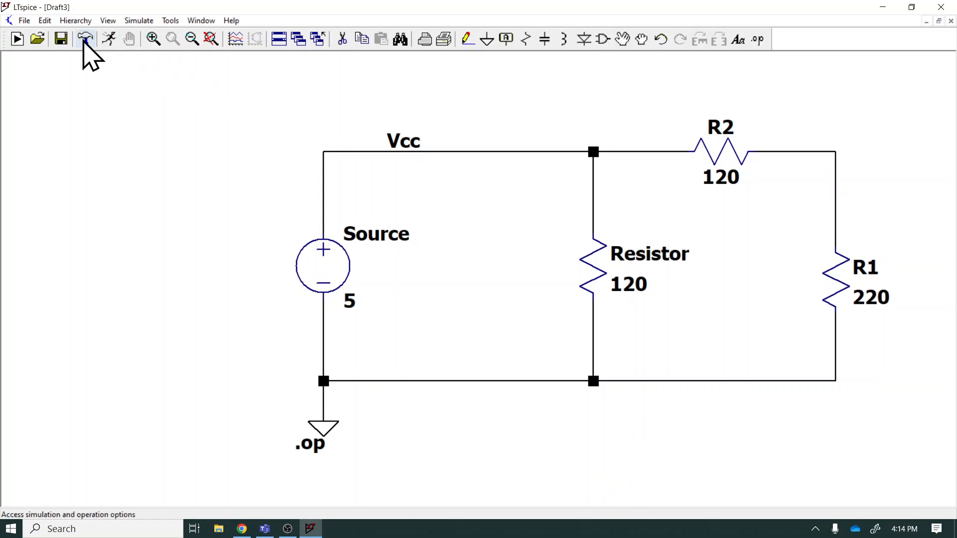
Run the operating point simulation of the expanded circuit and move the results beside the source, clear of the circuit.
{"action": "left_click", "coordinate": [110, 40]}
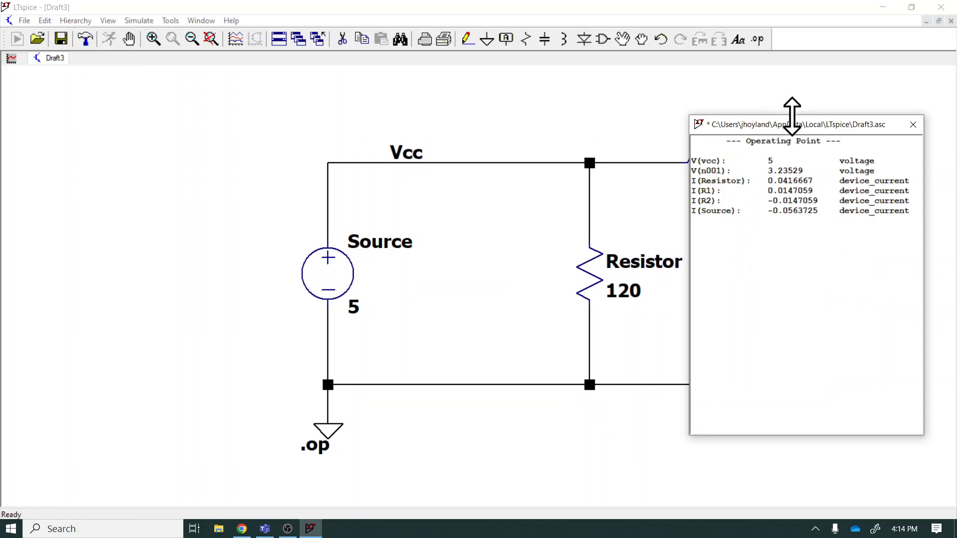
{"action": "left_click_drag", "start_coordinate": [794, 126], "coordinate": [149, 116]}
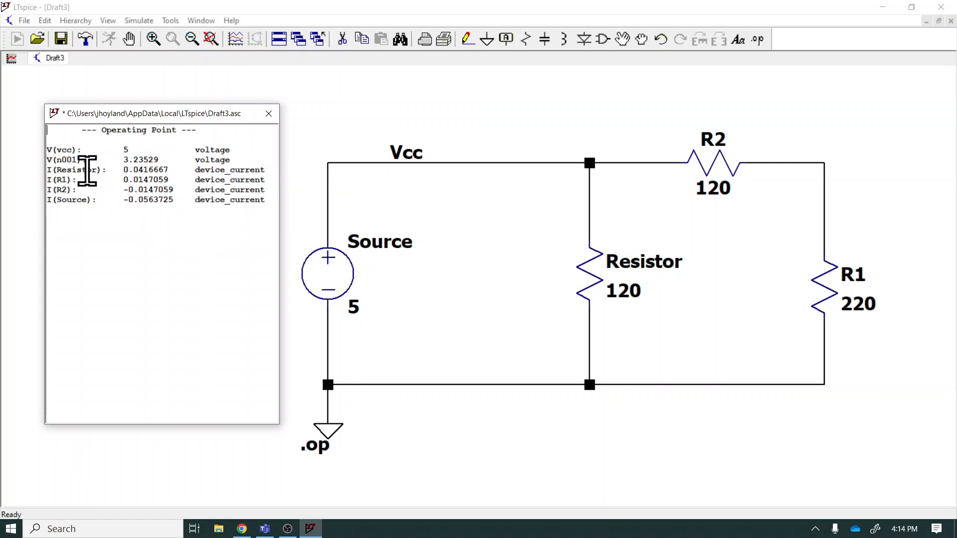